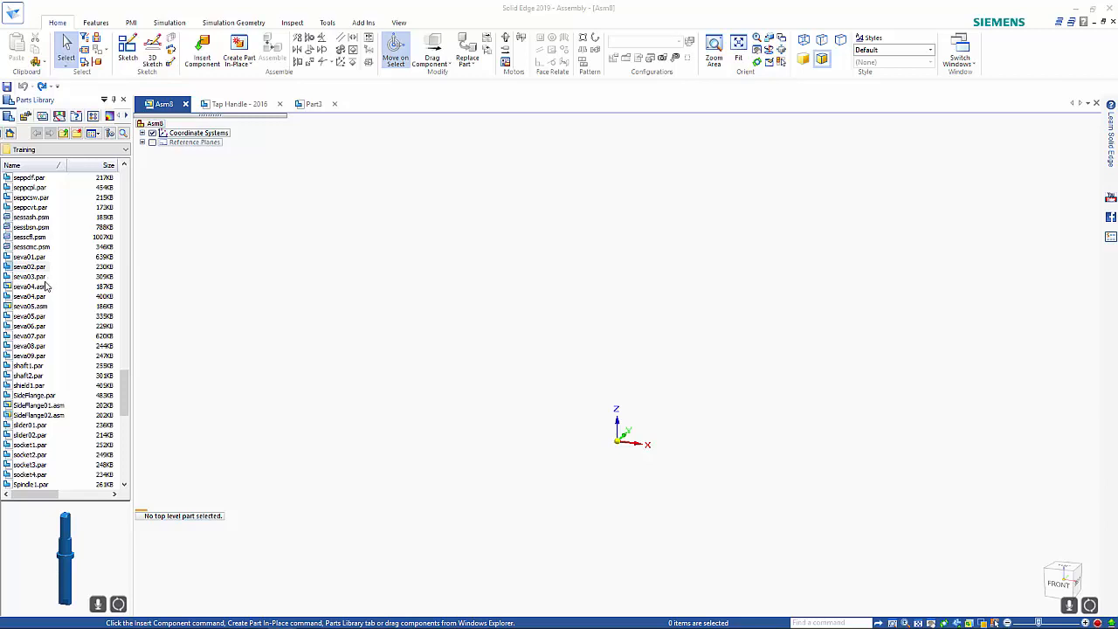
# Insert seva01.par from the Training folder as the first component of the assembly.
pyautogui.click(15, 259)
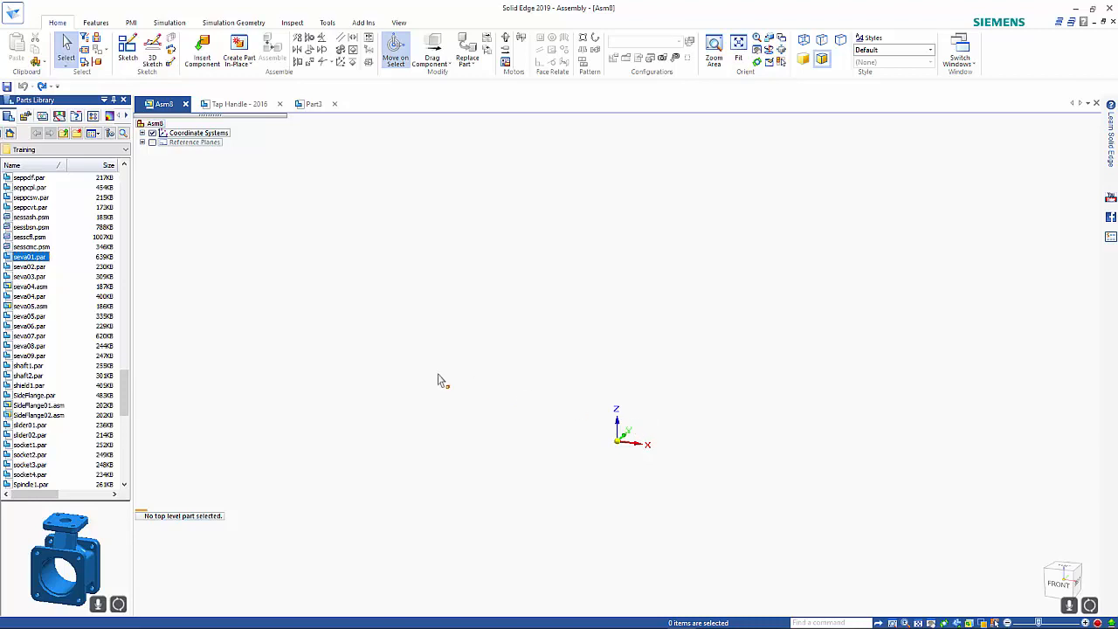
pyautogui.doubleClick(9, 258)
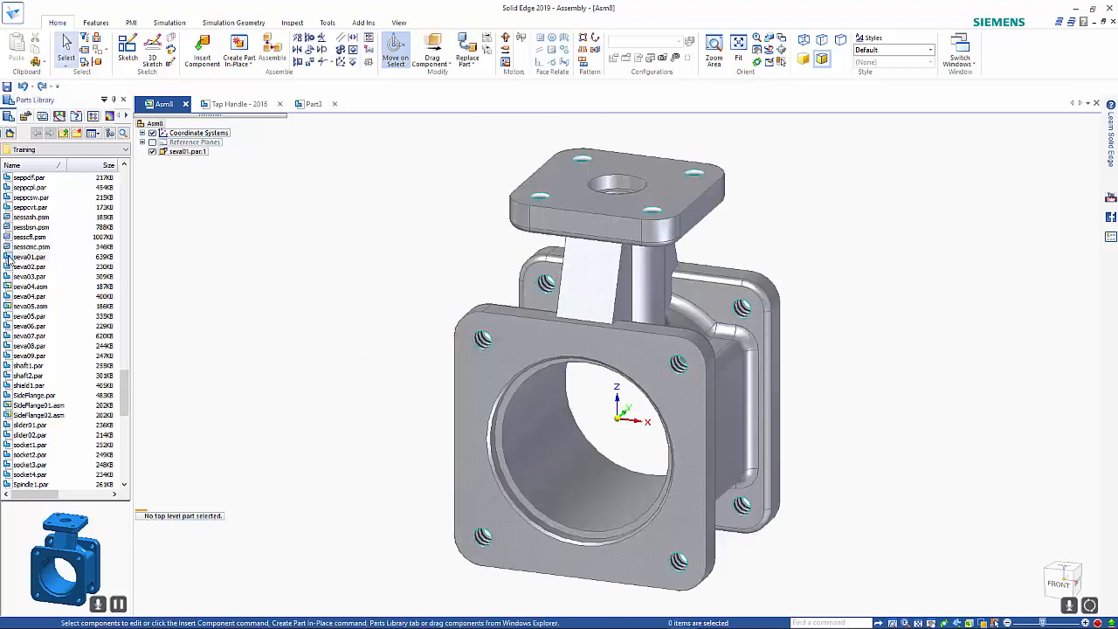
pyautogui.scroll(-2, 571, 480)
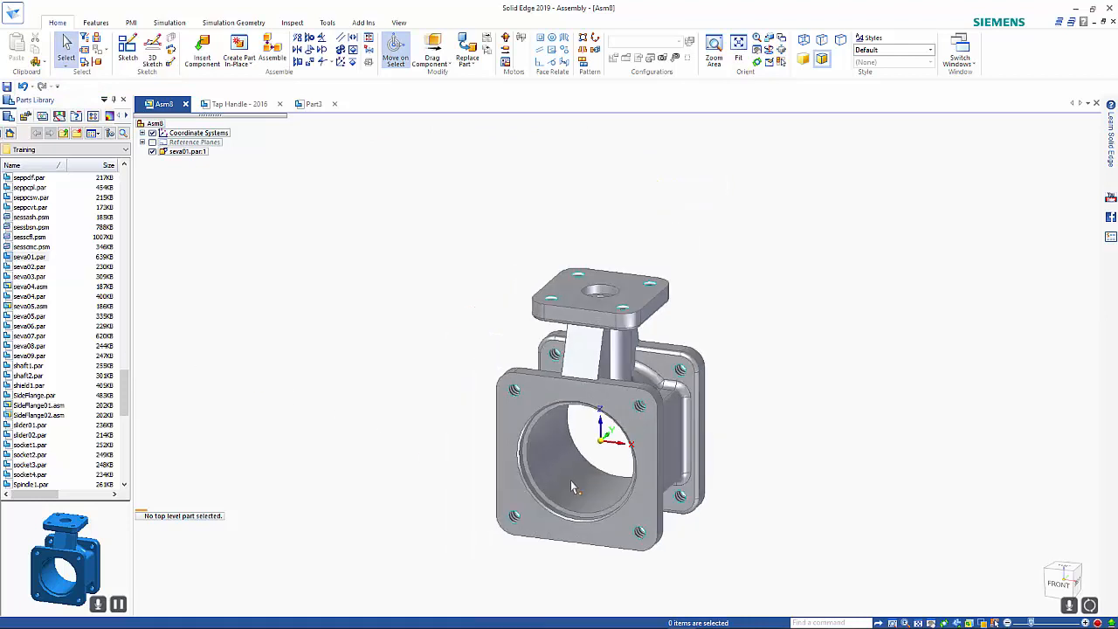
pyautogui.scroll(-2, 581, 437)
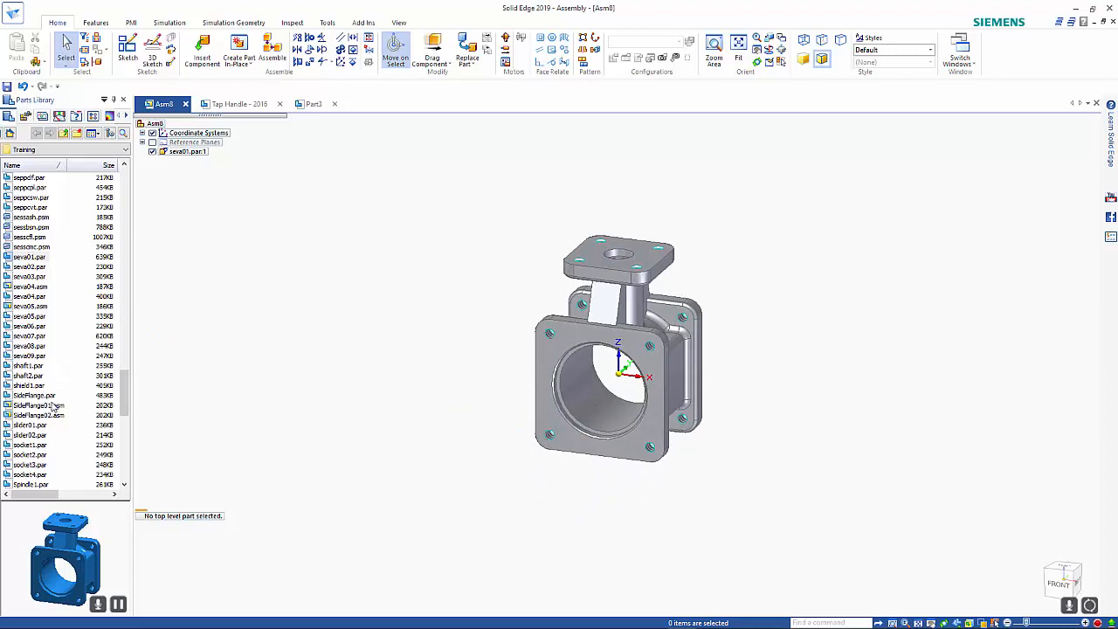
# Restrict the parts library listing to part documents (*.par), excluding assembly, sheet metal and weldment documents.
pyautogui.rightClick(67, 306)
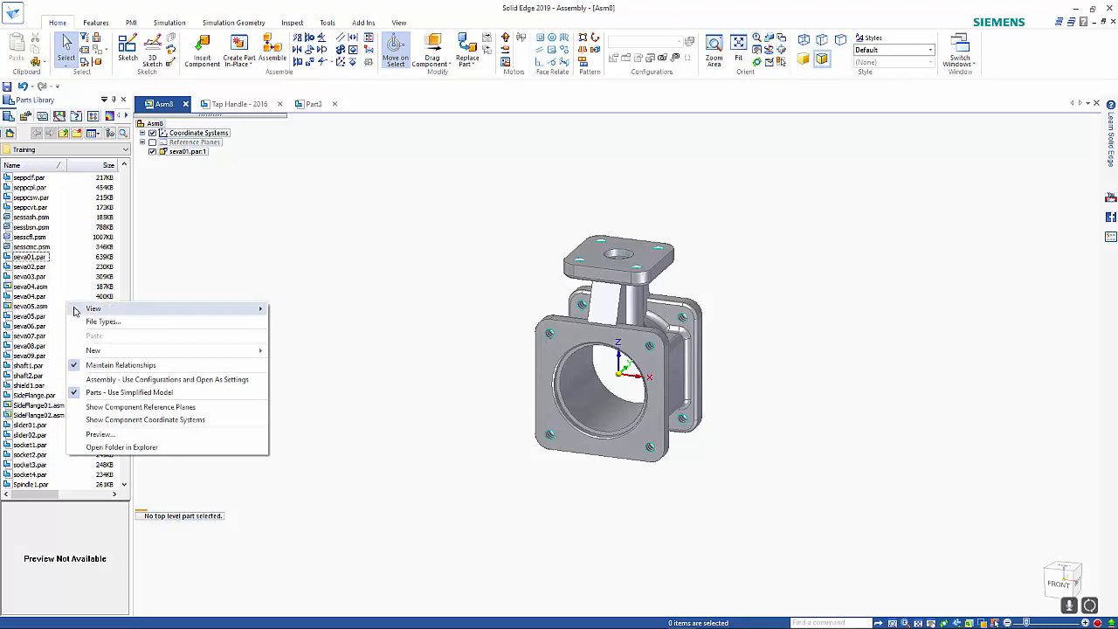
pyautogui.click(102, 321)
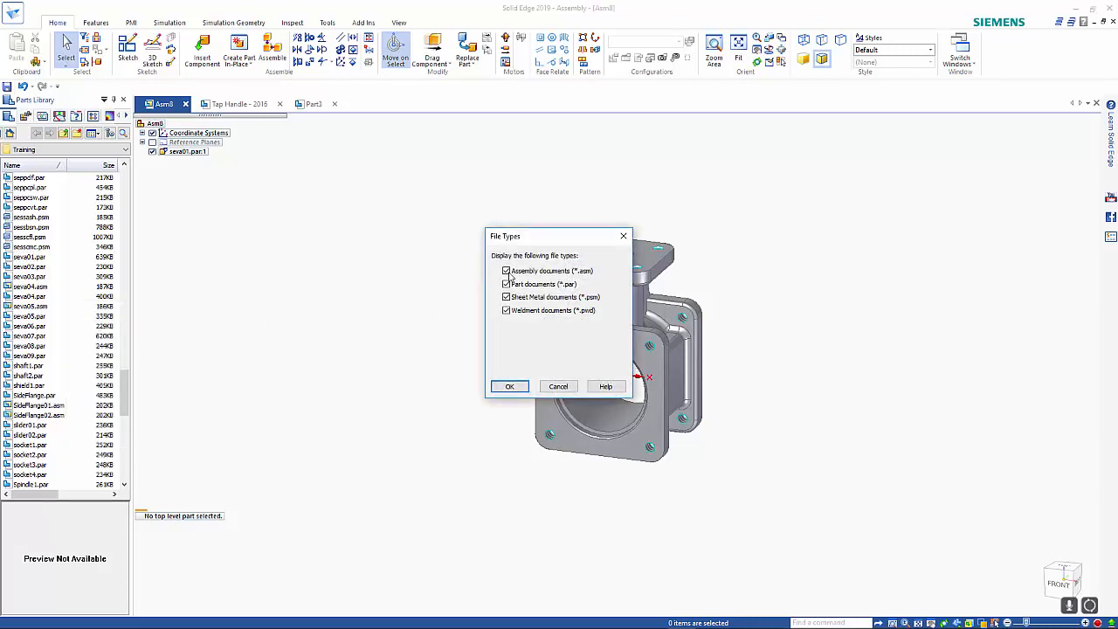
pyautogui.click(506, 271)
pyautogui.click(531, 313)
pyautogui.click(536, 297)
pyautogui.click(510, 386)
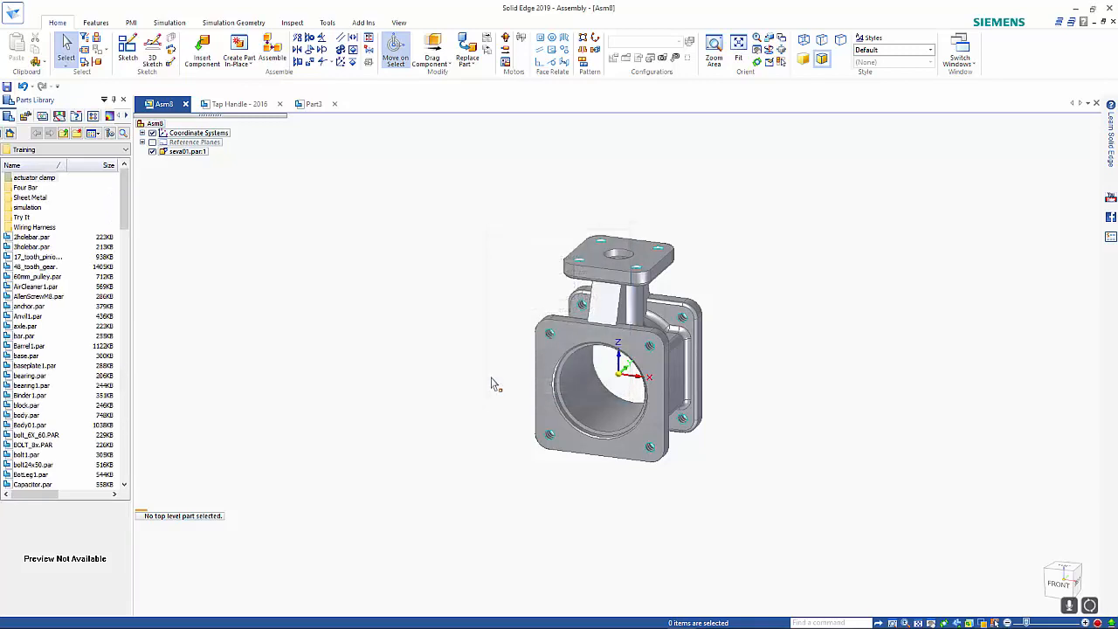
# Place two loose copies of seva04.par, one on either side of the valve body.
pyautogui.click(127, 273)
pyautogui.moveTo(126, 273); pyautogui.dragTo(124, 388)
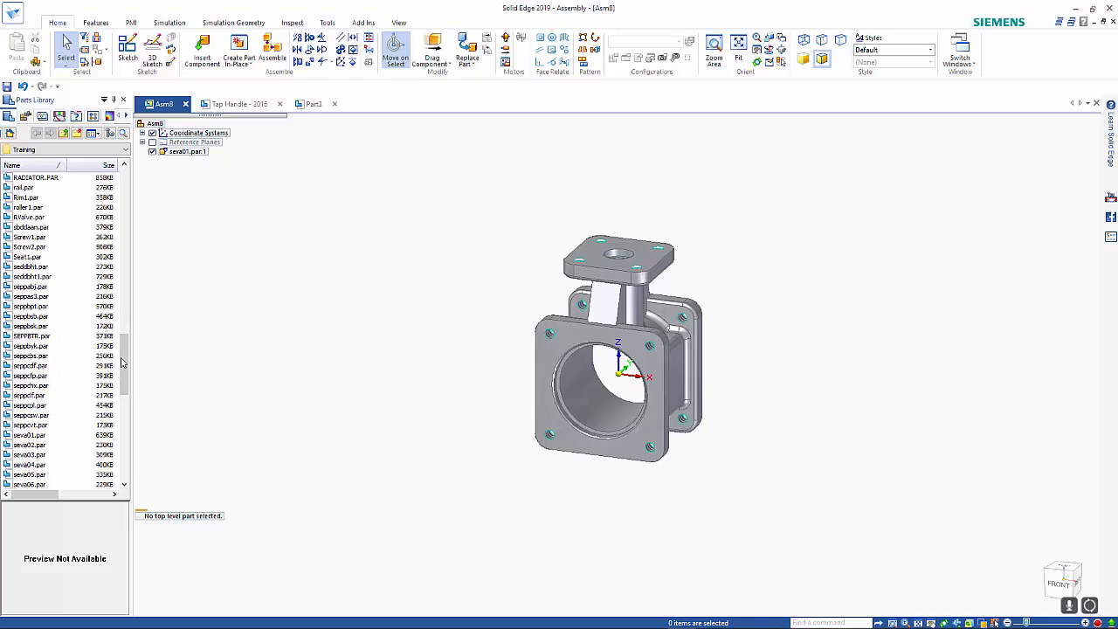
pyautogui.scroll(-6, 122, 363)
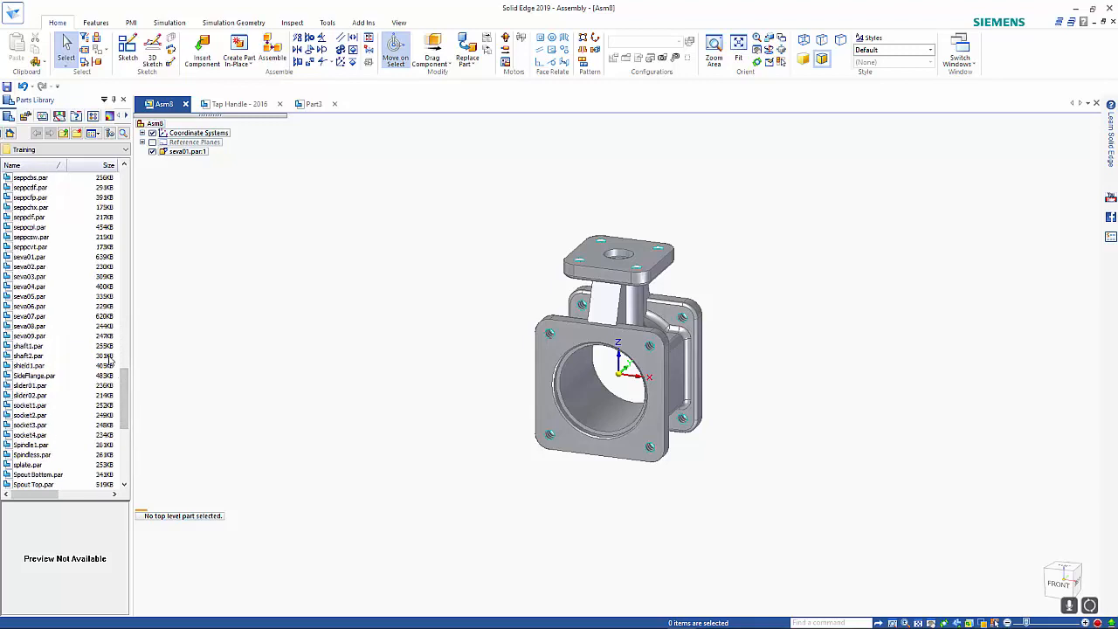
pyautogui.click(33, 288)
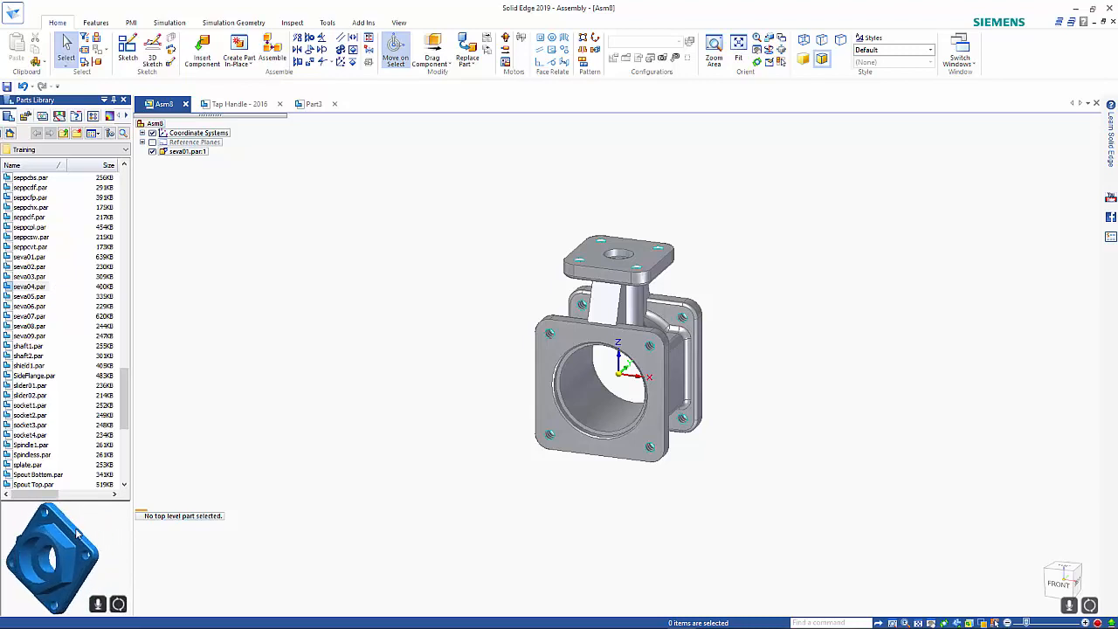
pyautogui.moveTo(31, 291); pyautogui.dragTo(335, 407)
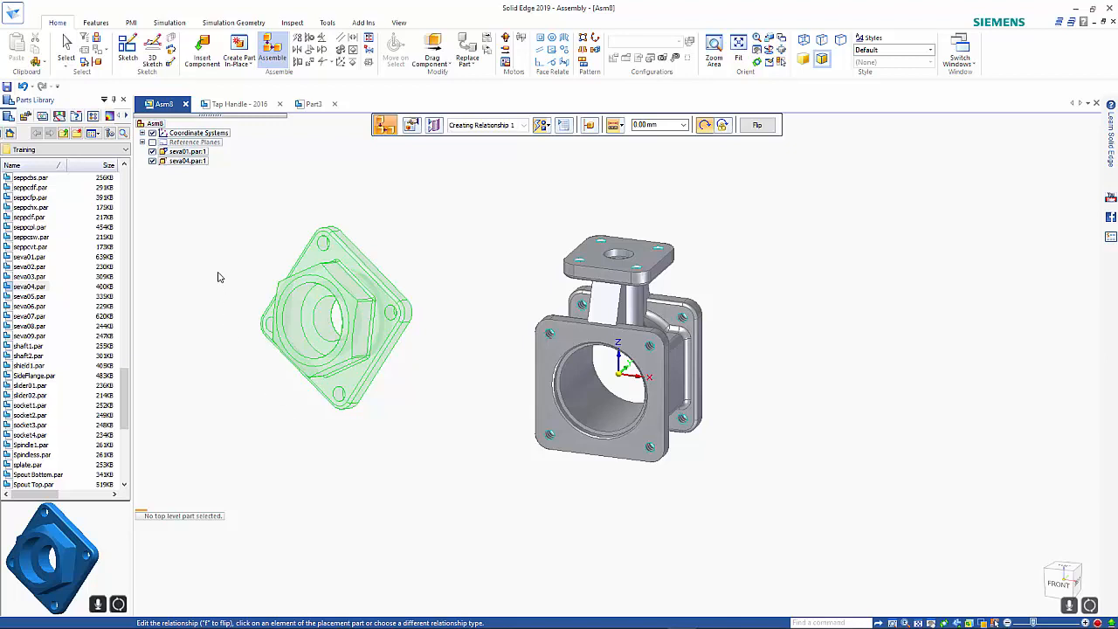
pyautogui.press('Escape')
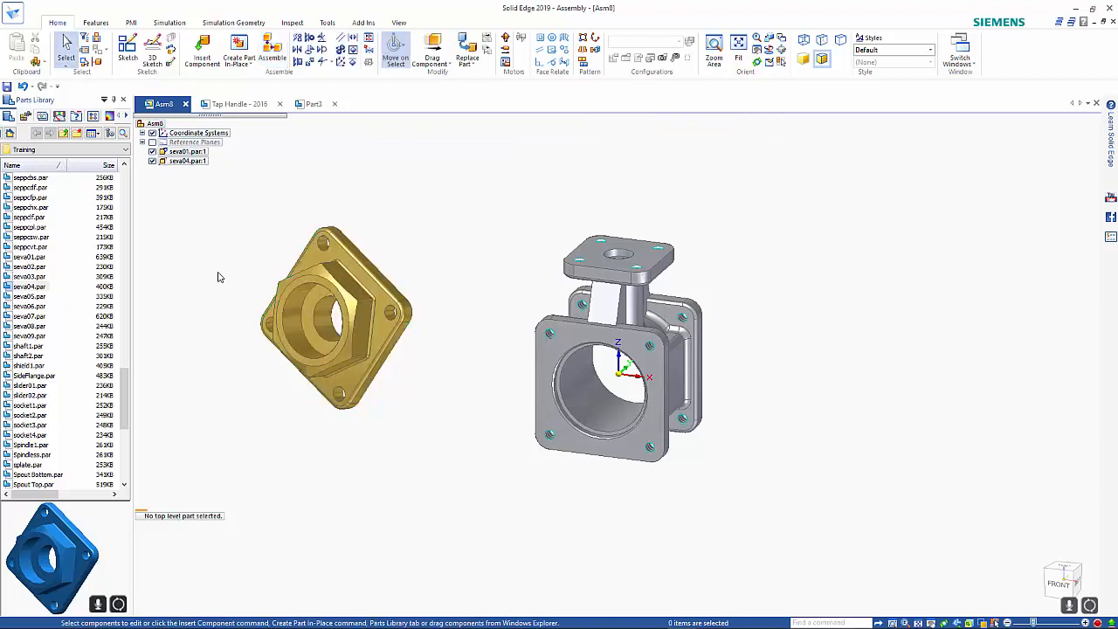
pyautogui.moveTo(219, 279); pyautogui.dragTo(192, 267, button='middle')
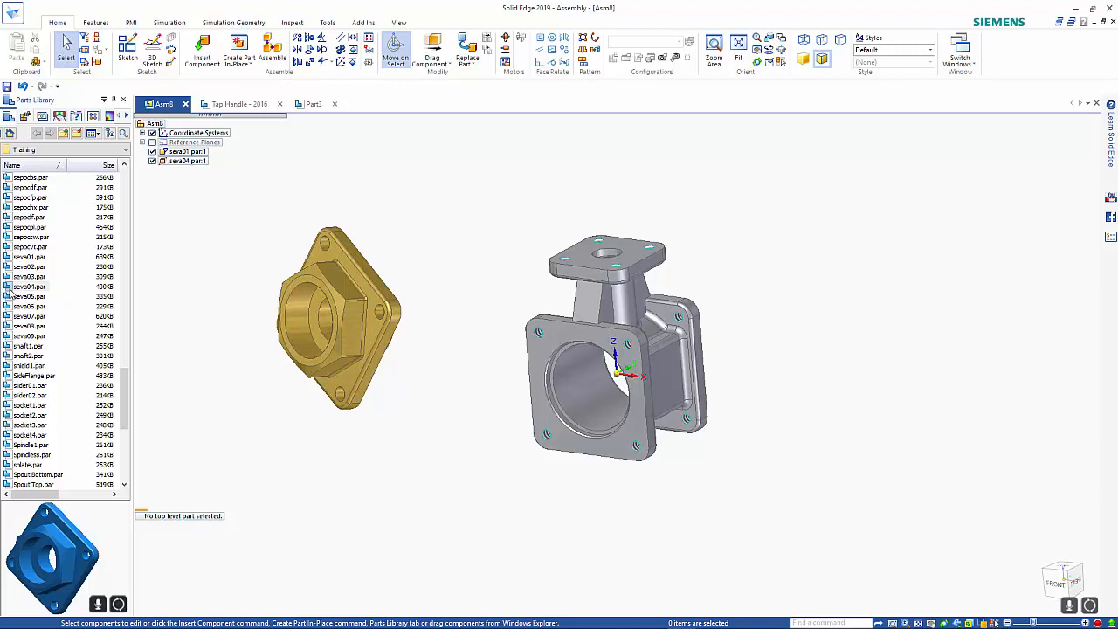
pyautogui.moveTo(12, 291); pyautogui.dragTo(898, 232)
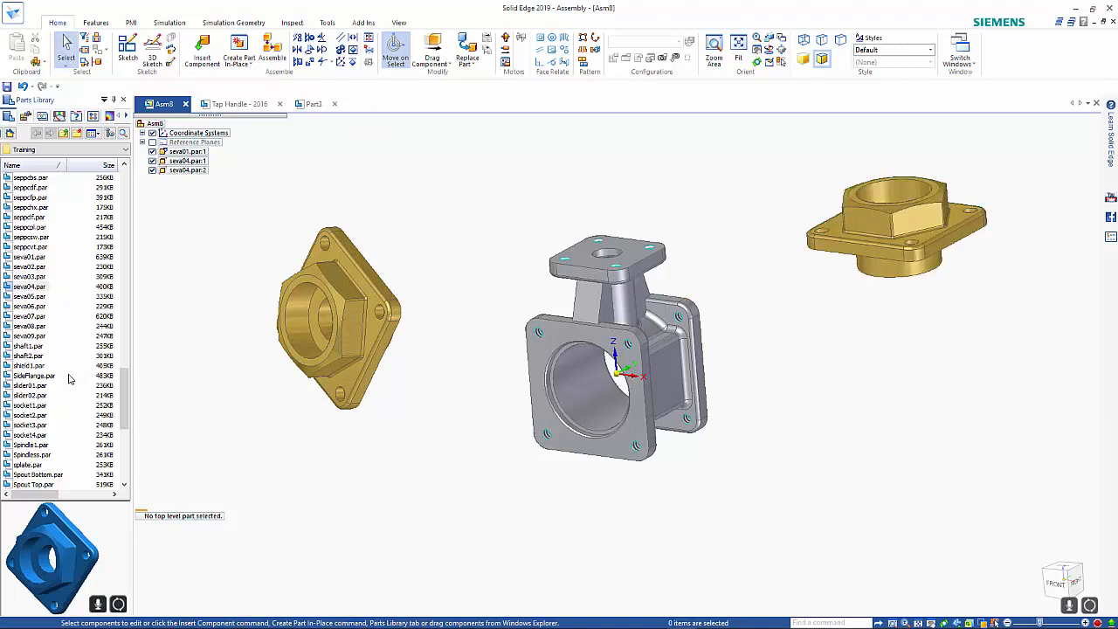
# Place seva05.par above the valve body and one seva06.par screw beside it, both without relationships.
pyautogui.click(37, 297)
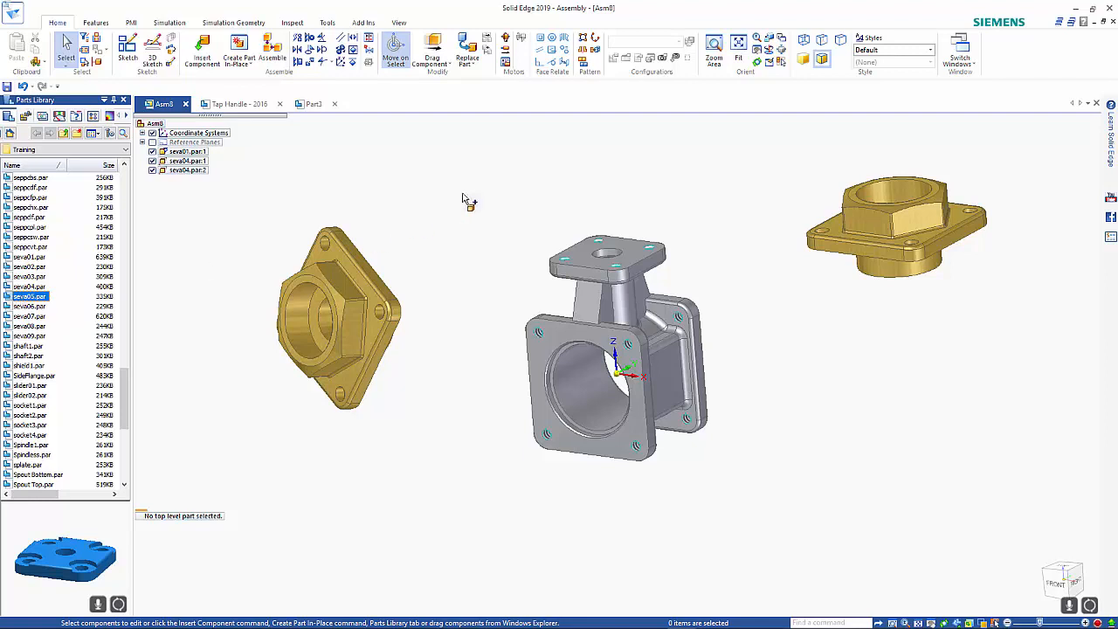
pyautogui.moveTo(408, 225); pyautogui.dragTo(535, 166)
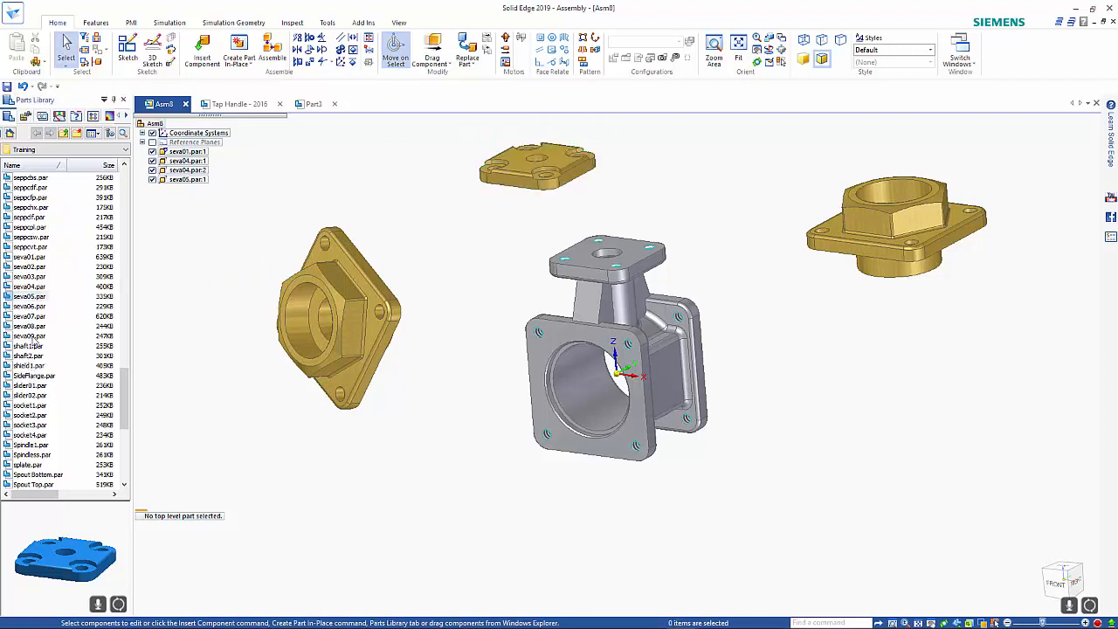
pyautogui.click(30, 306)
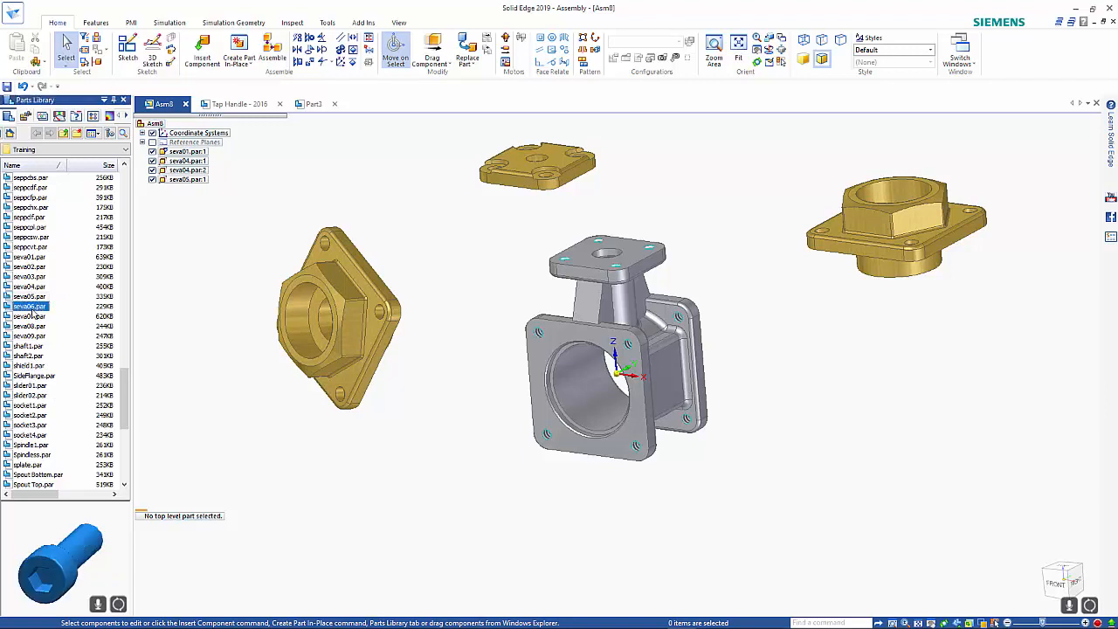
pyautogui.moveTo(7, 308); pyautogui.dragTo(390, 196)
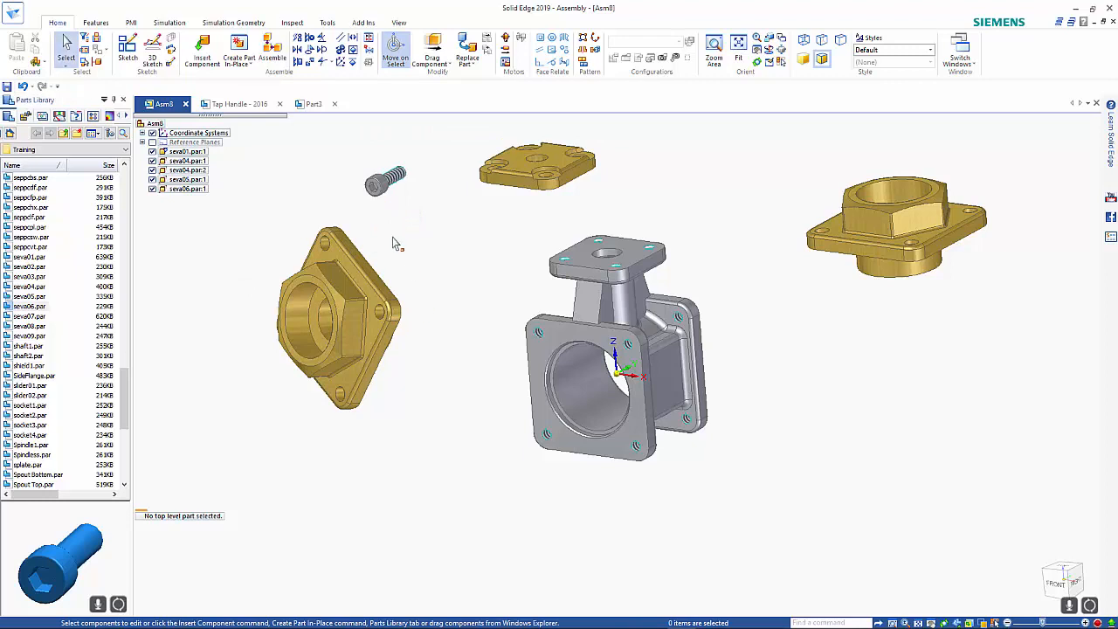
# Assemble the seva05.par cover onto the valve body's top flange with a face mate and a rotation-locked axial alignment of the front corner holes.
pyautogui.click(279, 59)
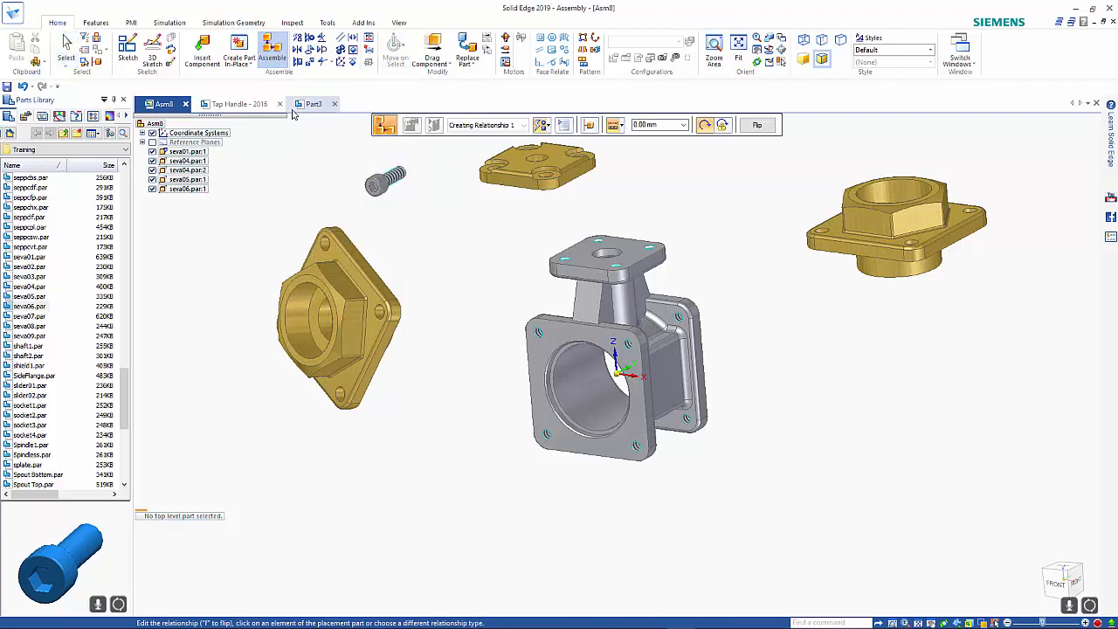
pyautogui.click(518, 193)
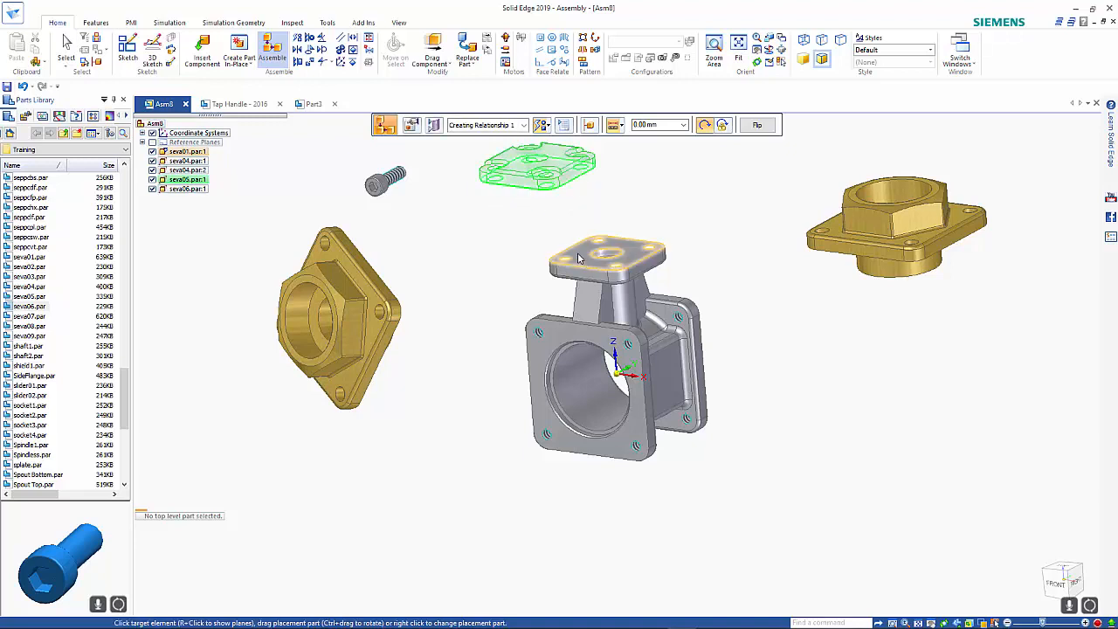
pyautogui.click(579, 255)
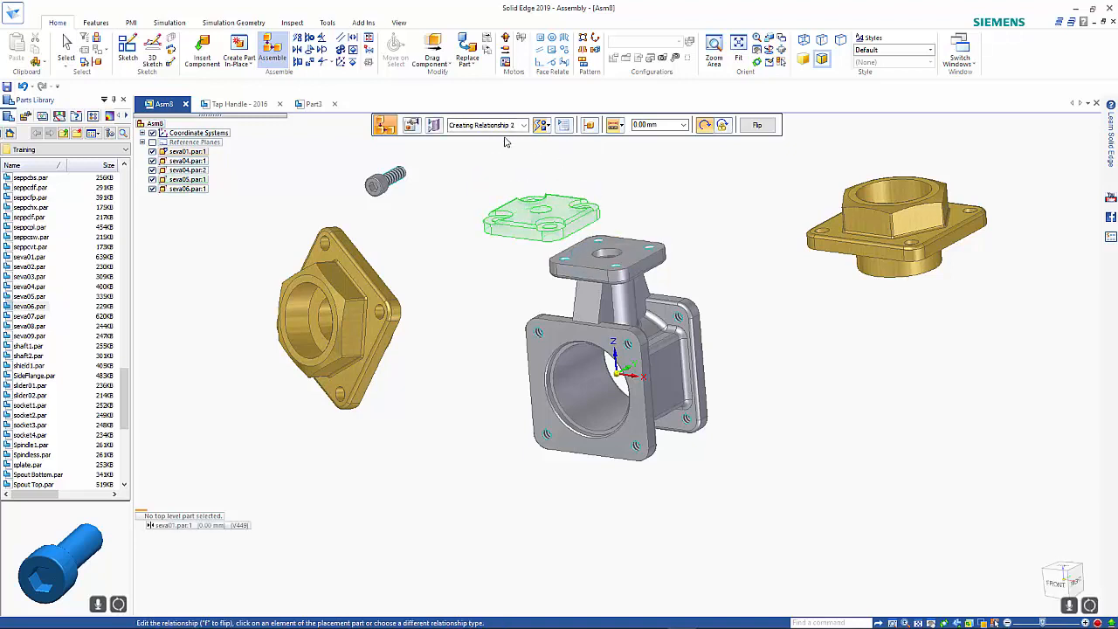
pyautogui.click(552, 235)
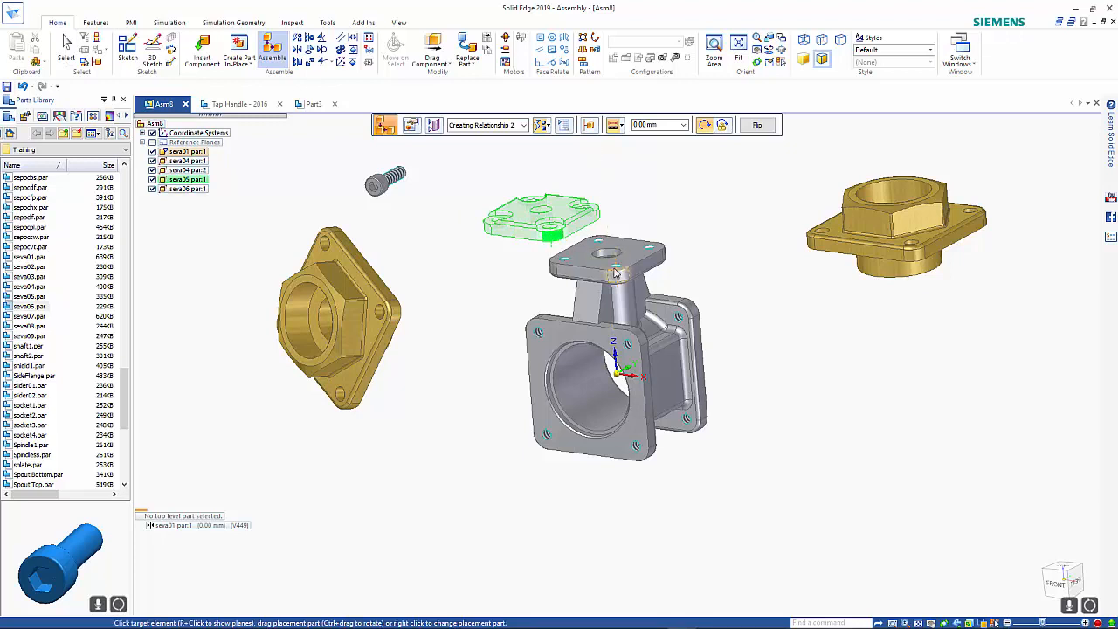
pyautogui.click(723, 125)
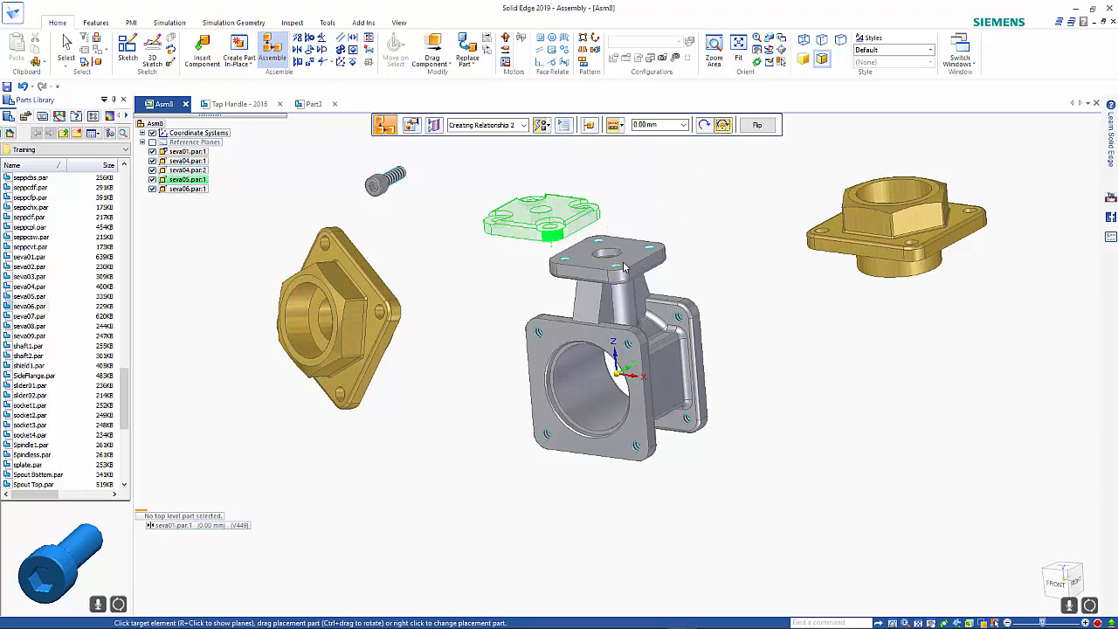
pyautogui.click(621, 269)
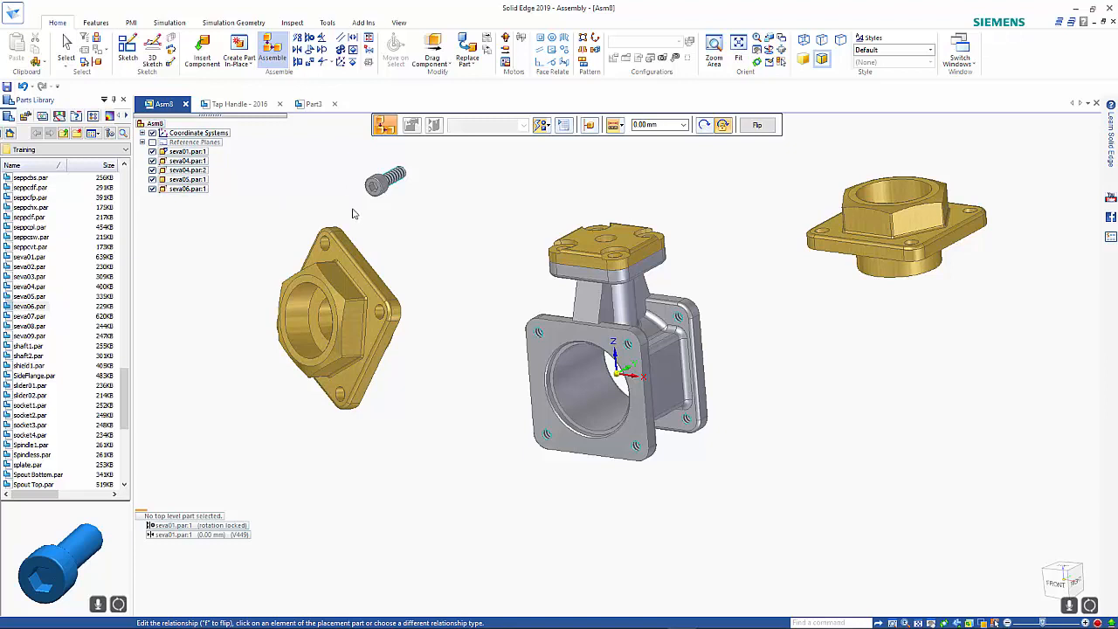
# Assemble the first seva04.par onto the body's front flange by mating the flange faces and aligning their top and side edge faces.
pyautogui.rightClick(370, 269)
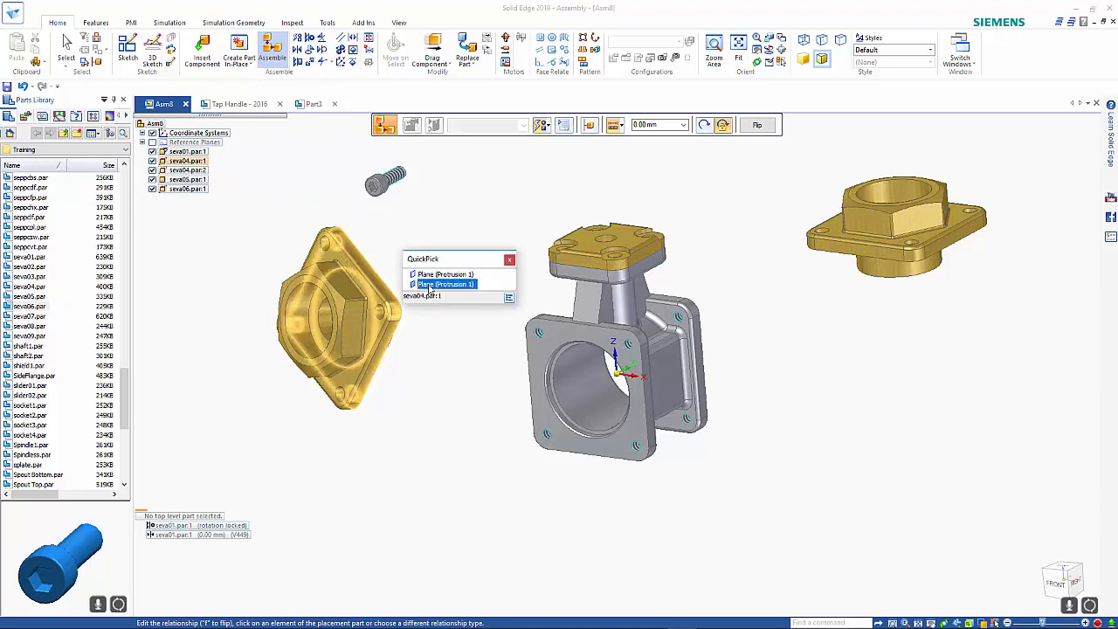
pyautogui.click(429, 285)
pyautogui.click(544, 353)
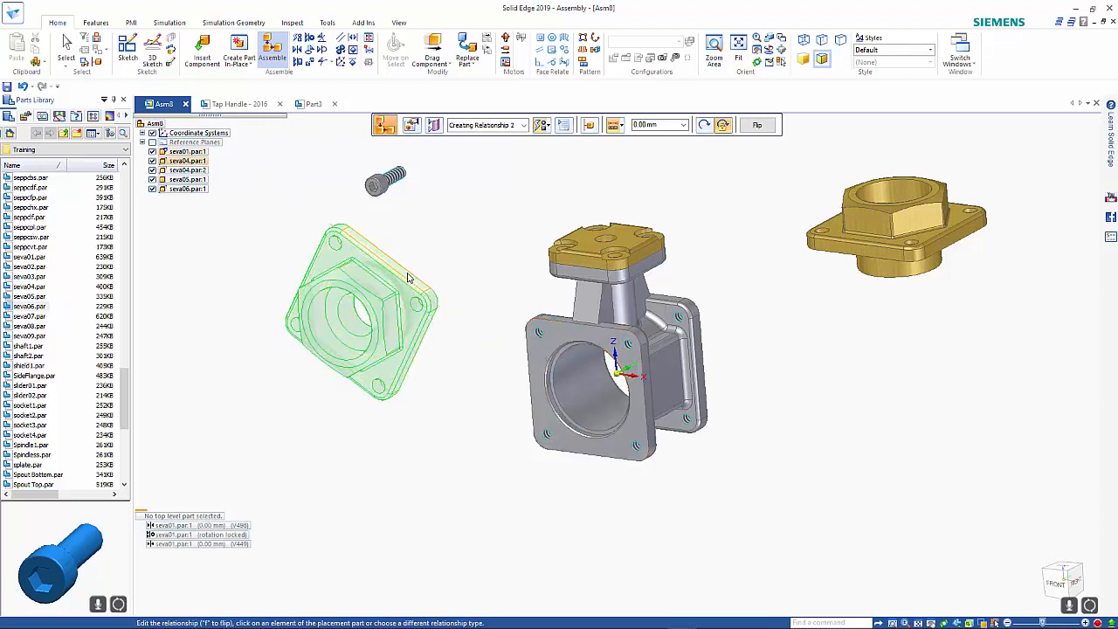
pyautogui.click(405, 277)
pyautogui.click(552, 323)
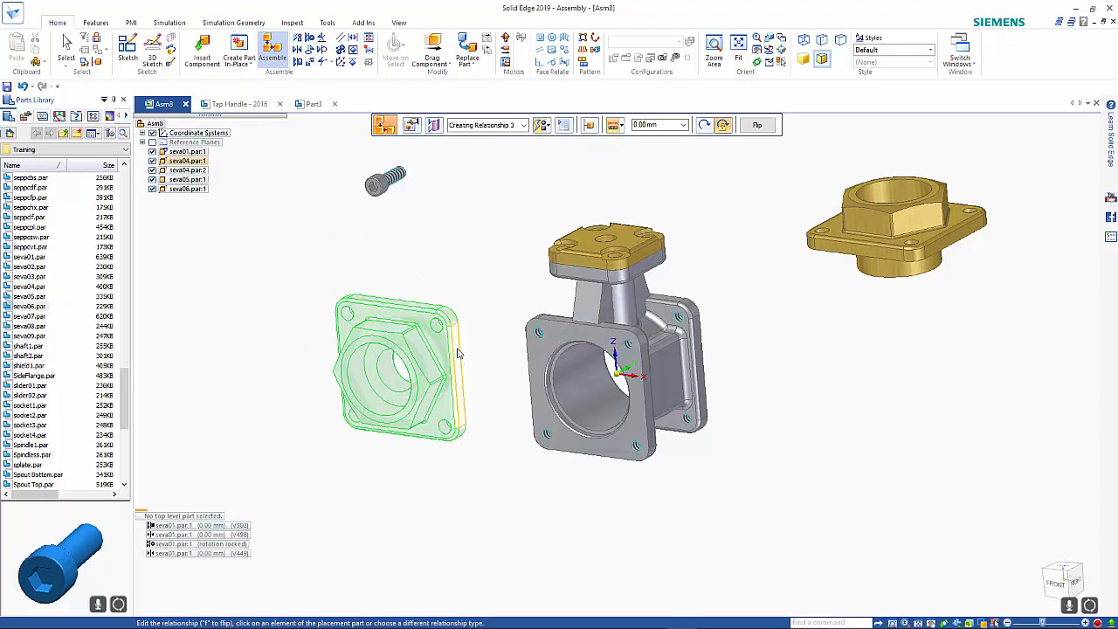
pyautogui.click(456, 353)
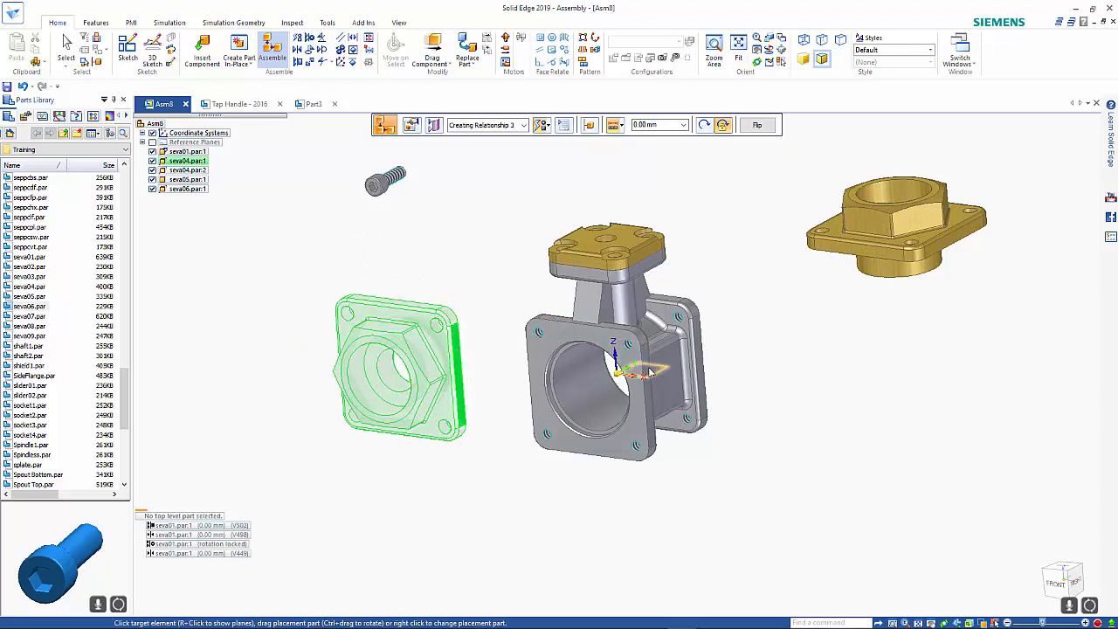
pyautogui.click(651, 402)
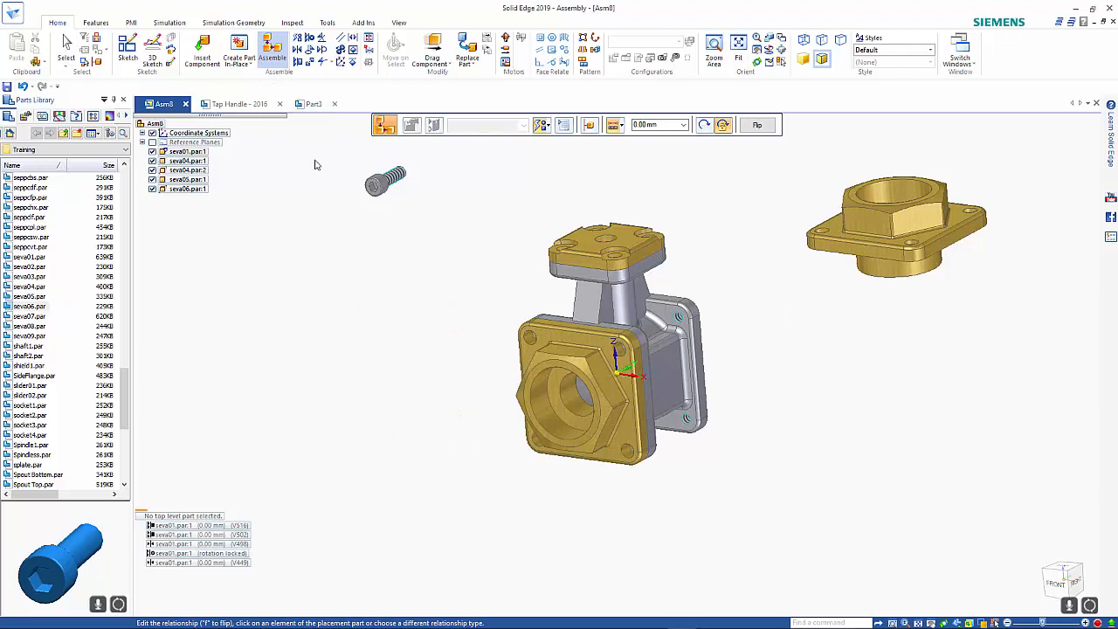
# Rotate the second seva04.par upright and relate it to the body's rear flange with a face mate and a rotation-locked axial alignment of corner holes.
pyautogui.click(878, 253)
pyautogui.keyDown('ctrl'); pyautogui.moveTo(878, 253); pyautogui.dragTo(784, 142); pyautogui.keyUp('ctrl')
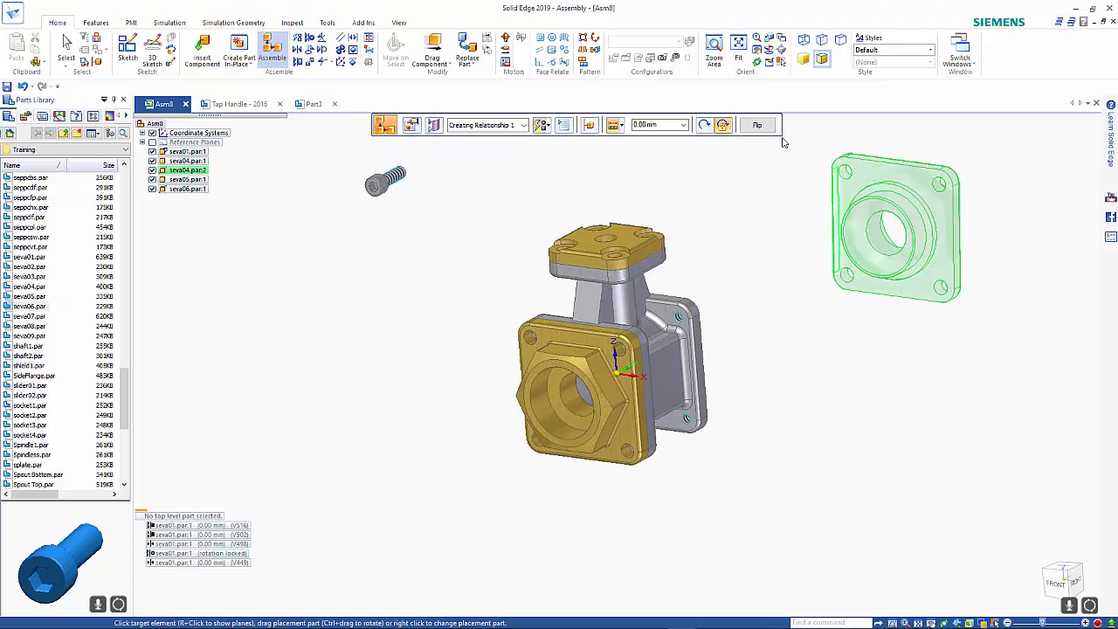
pyautogui.click(868, 181)
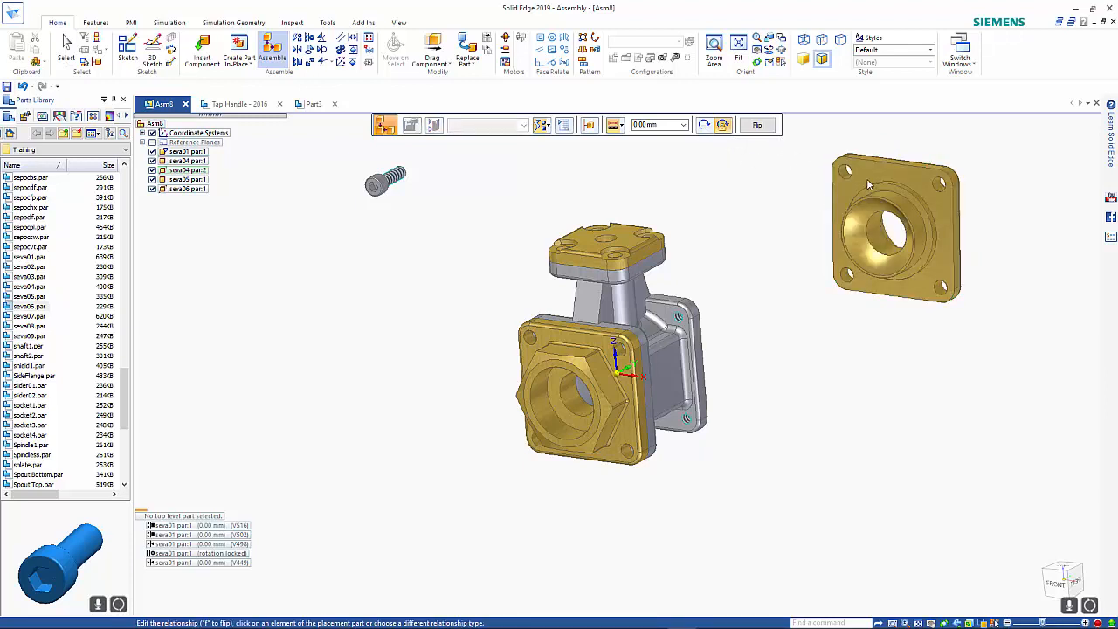
pyautogui.click(868, 177)
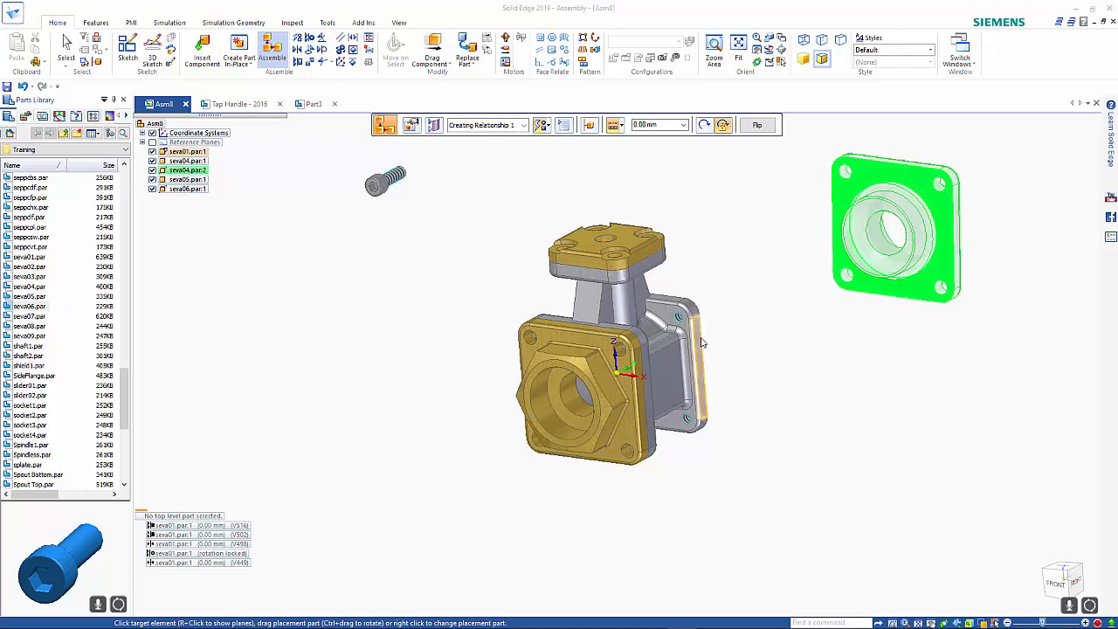
pyautogui.moveTo(703, 345)
pyautogui.click(759, 366)
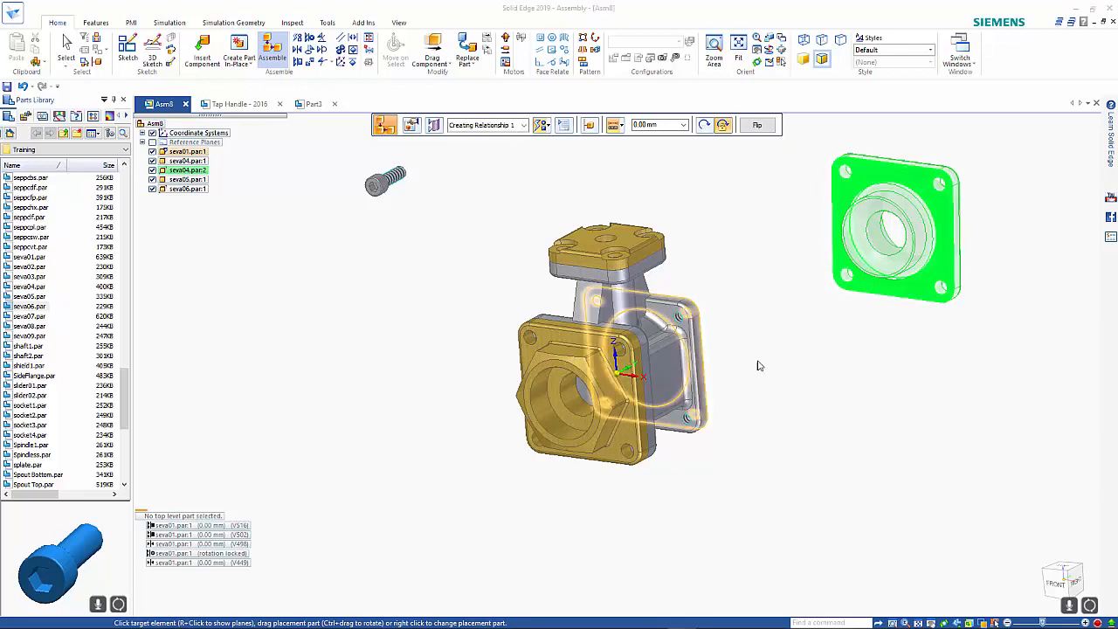
pyautogui.click(857, 230)
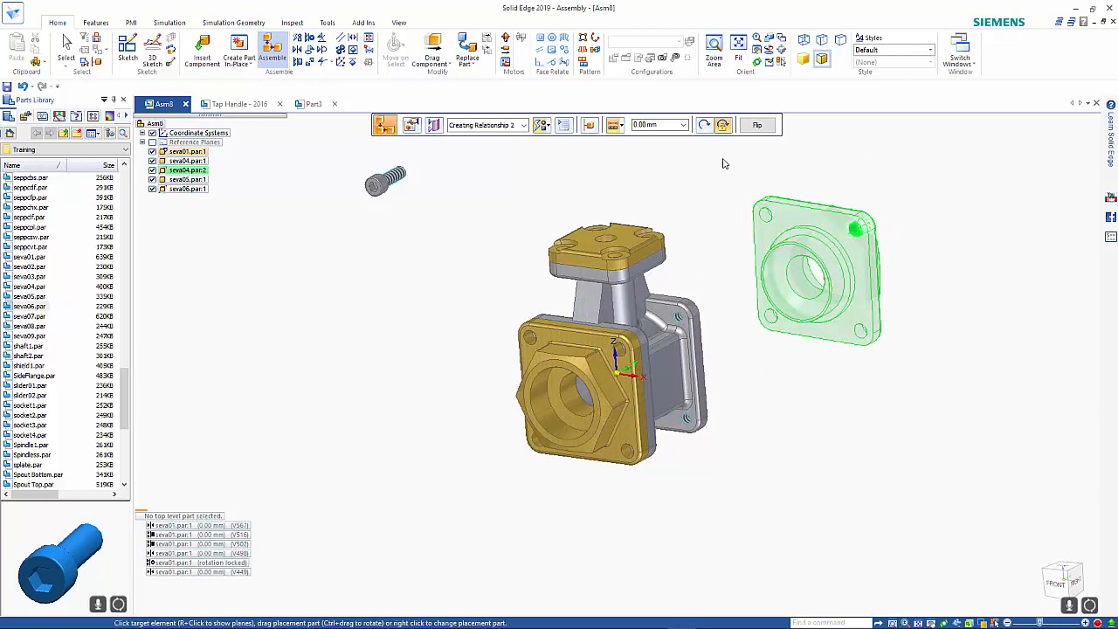
pyautogui.click(681, 316)
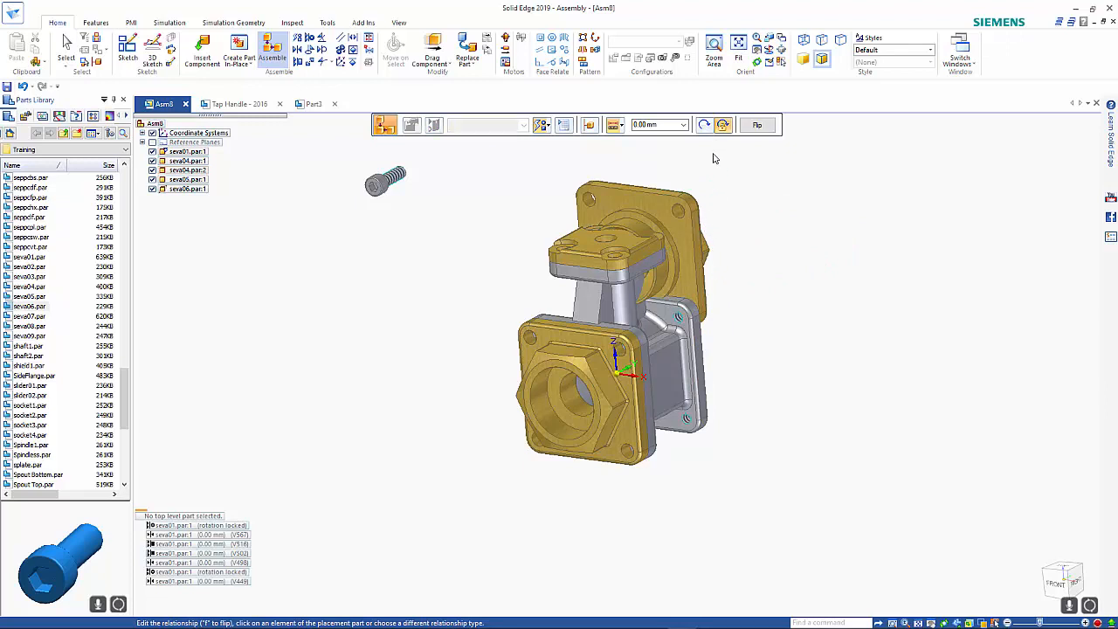
# Unlock the rotation of the axial alignment between the second seva04.par and the valve body.
pyautogui.press('Escape')
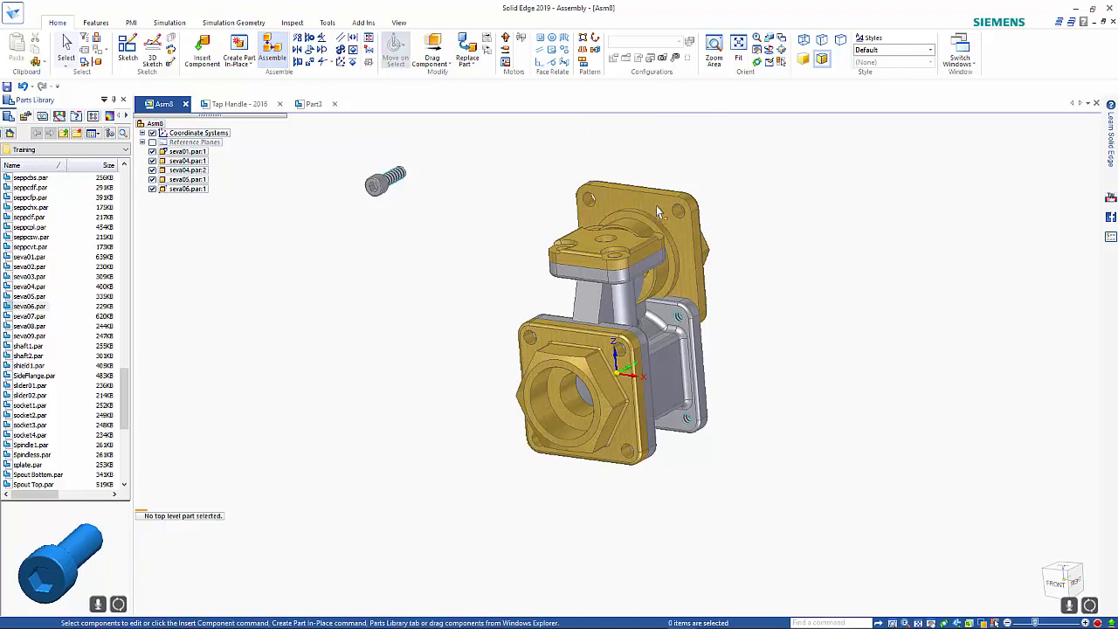
pyautogui.click(656, 200)
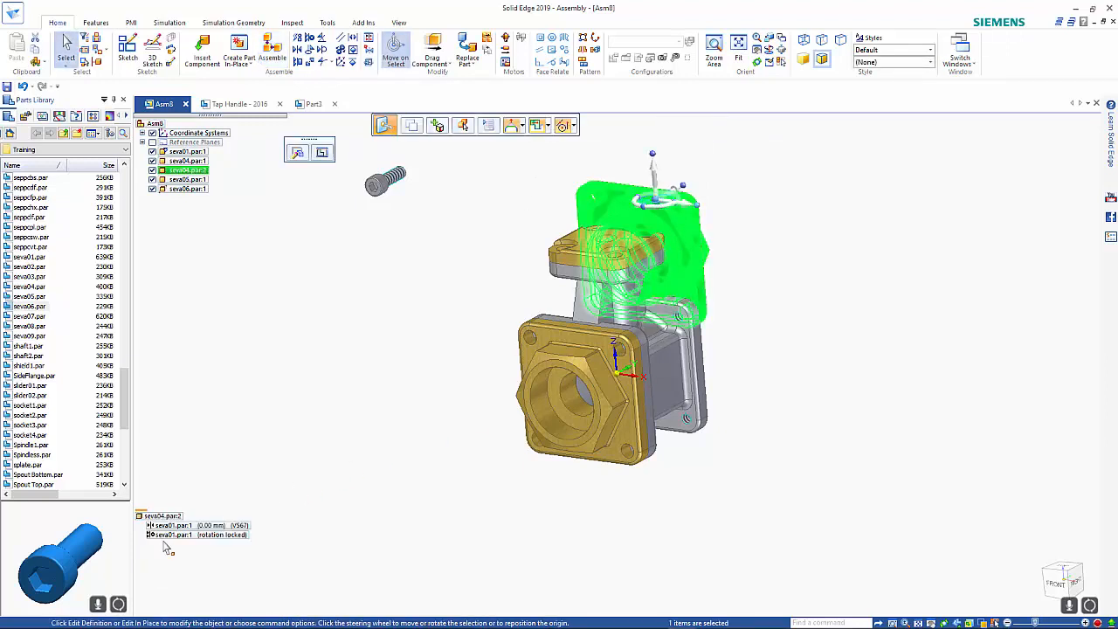
pyautogui.click(161, 537)
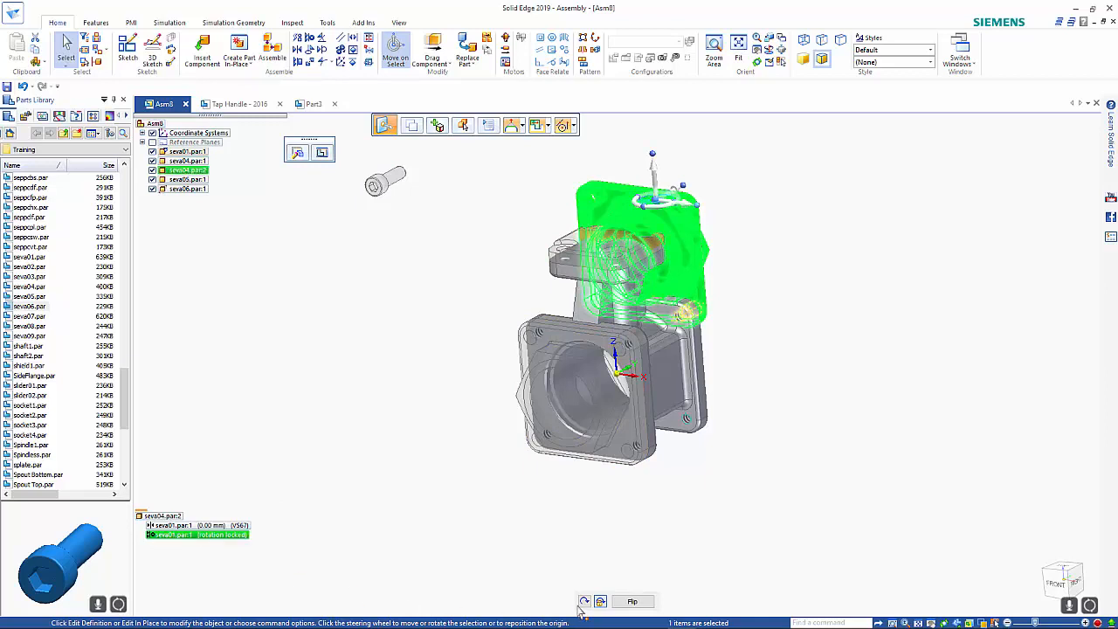
pyautogui.click(584, 601)
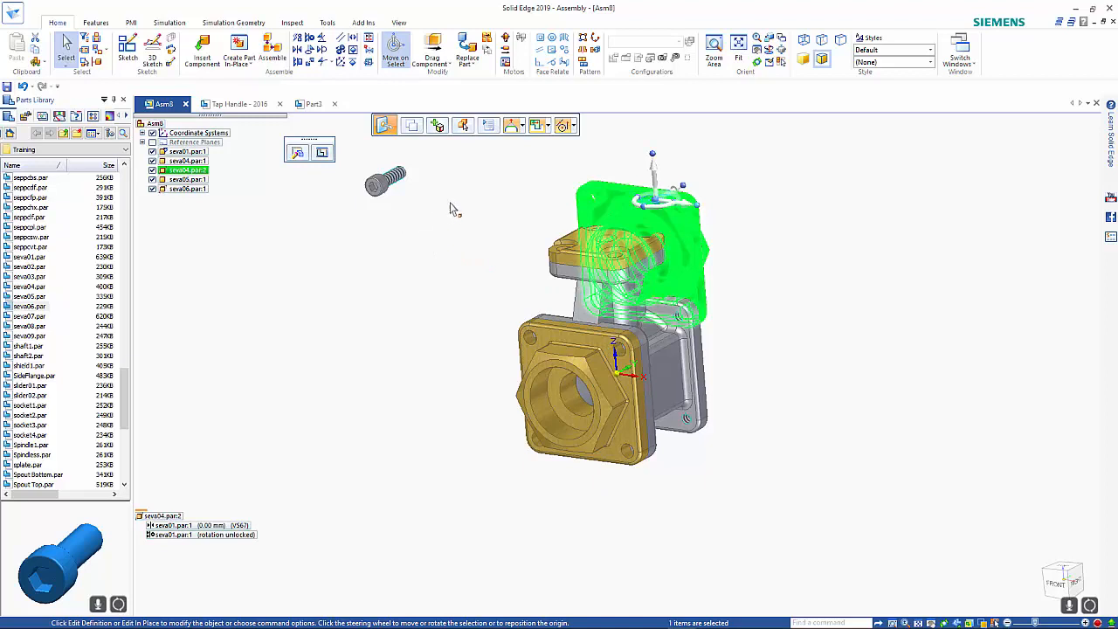
pyautogui.click(500, 213)
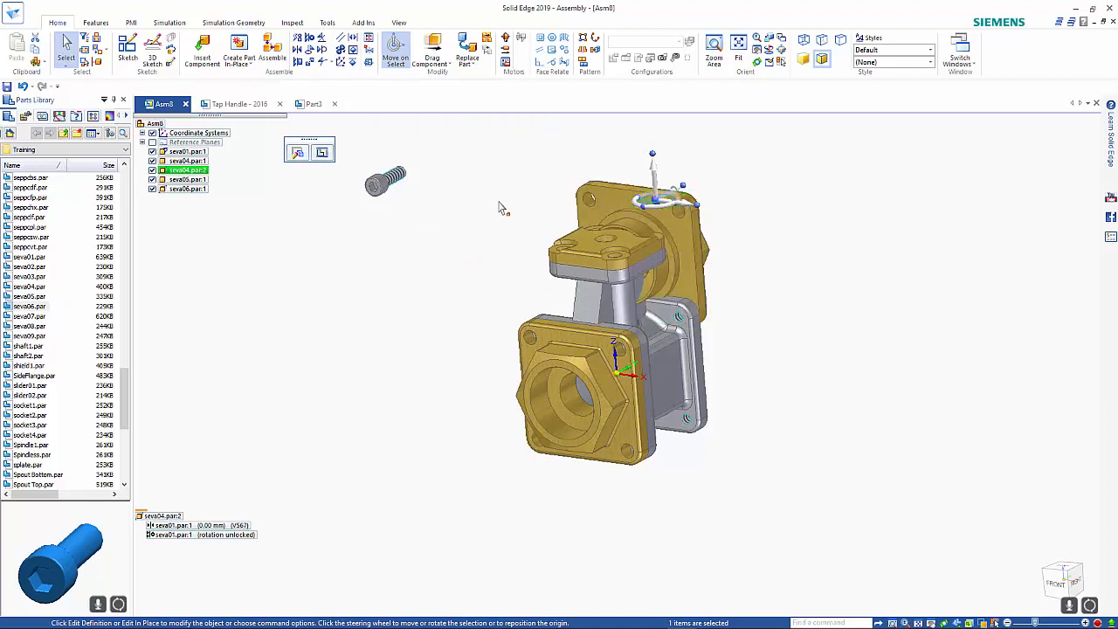
# Add a second rotation-unlocked axial alignment between an upper corner hole of the second seva04.par and the matching hole in the body's rear flange.
pyautogui.click(607, 204)
pyautogui.click(295, 150)
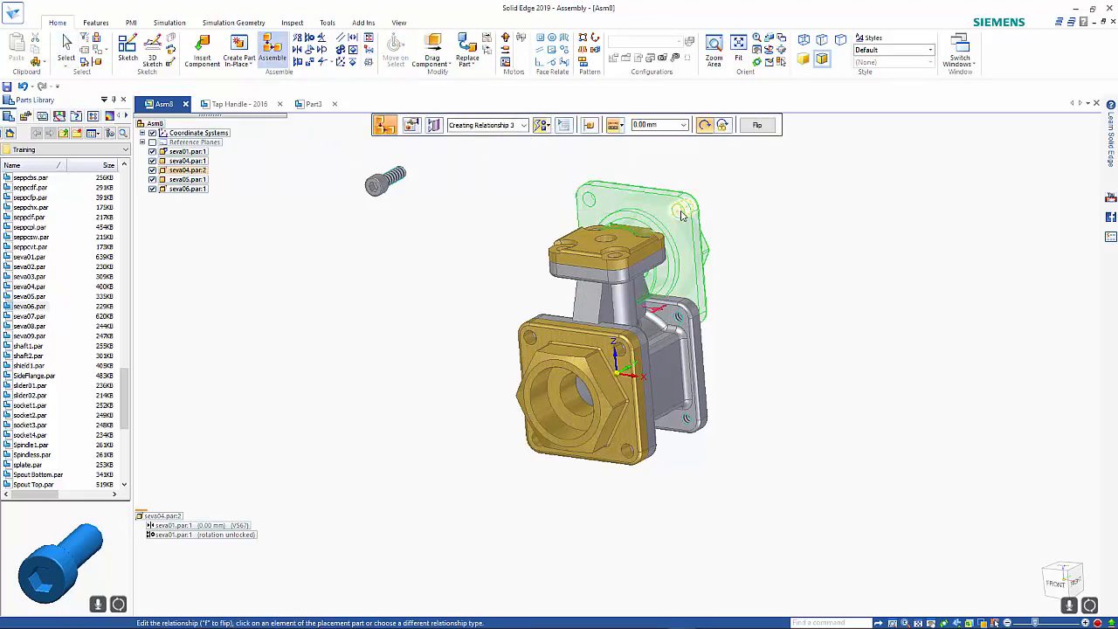
pyautogui.click(679, 209)
pyautogui.moveTo(768, 280); pyautogui.dragTo(563, 324, button='middle')
pyautogui.click(553, 323)
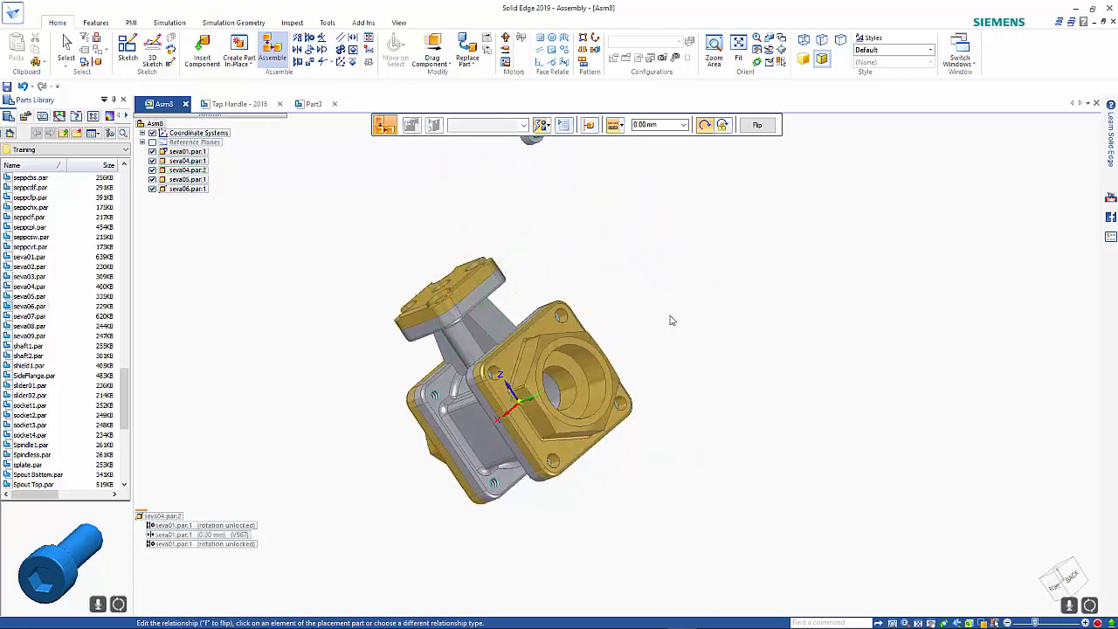
# Insert the seva06.par screw into the front seva04.par's upper-left corner hole with a face mate and rotation-locked axial alignment, and select the screw.
pyautogui.moveTo(669, 320); pyautogui.dragTo(840, 271, button='middle')
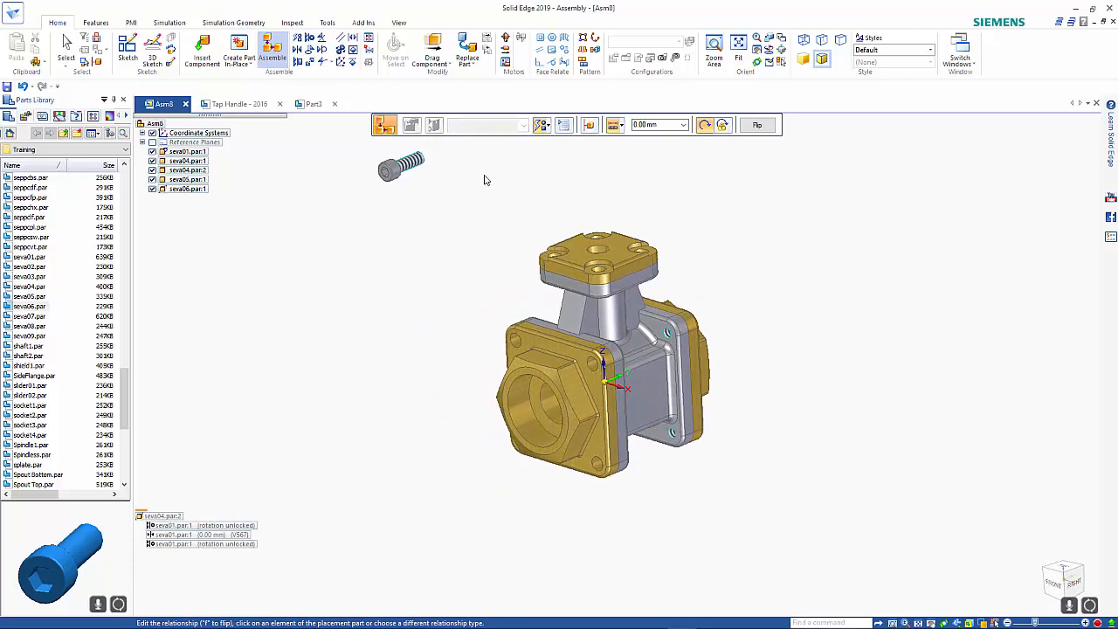
pyautogui.moveTo(486, 186); pyautogui.dragTo(611, 271, button='middle')
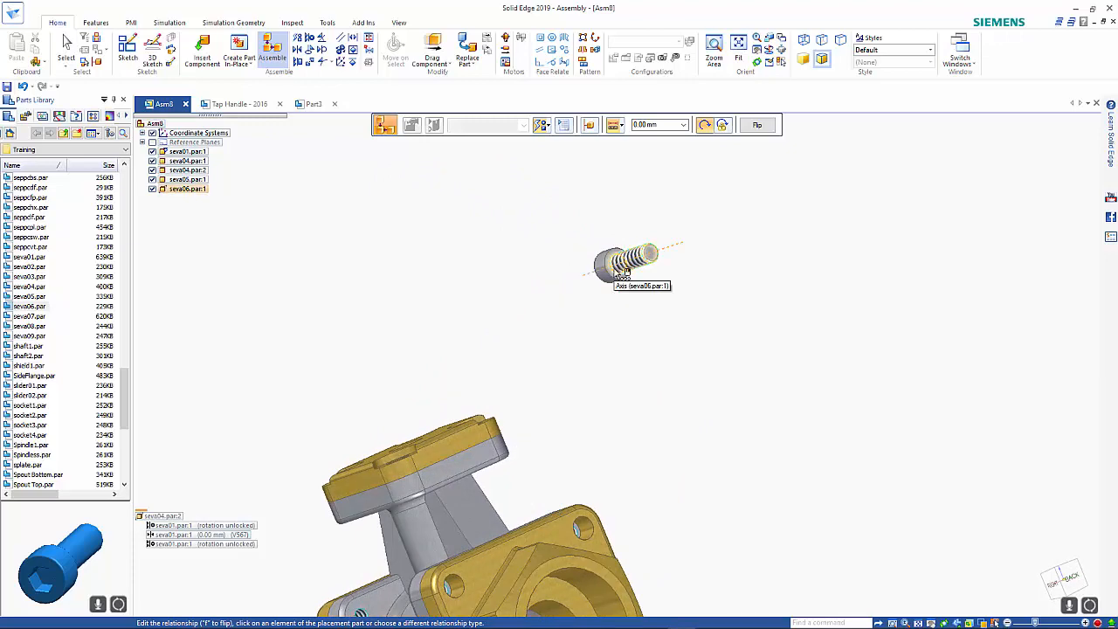
pyautogui.rightClick(615, 273)
pyautogui.click(672, 300)
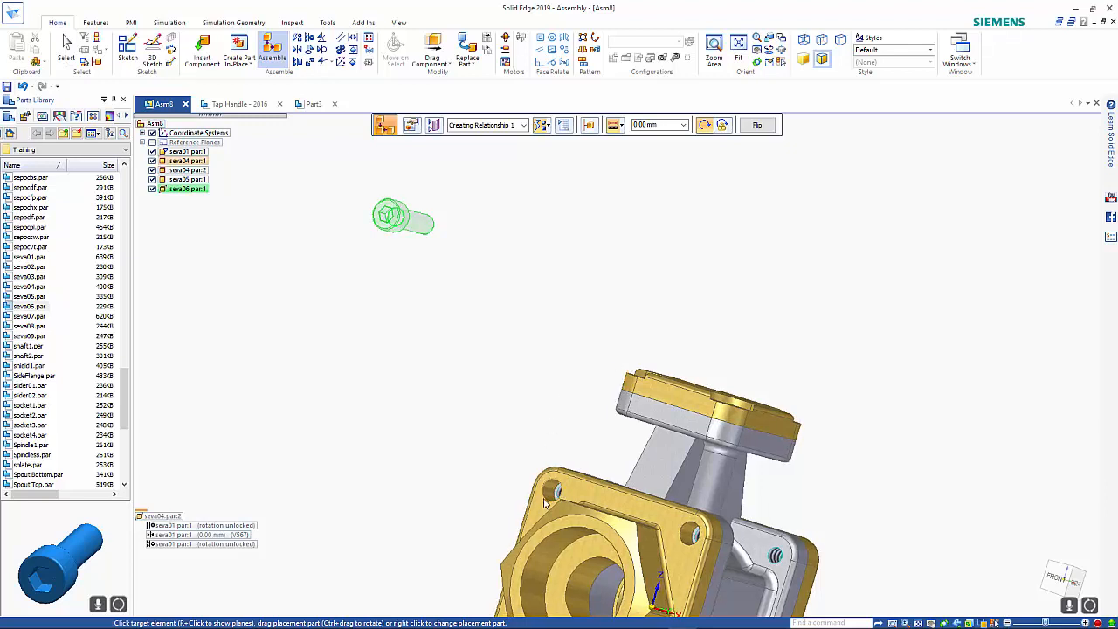
pyautogui.click(545, 502)
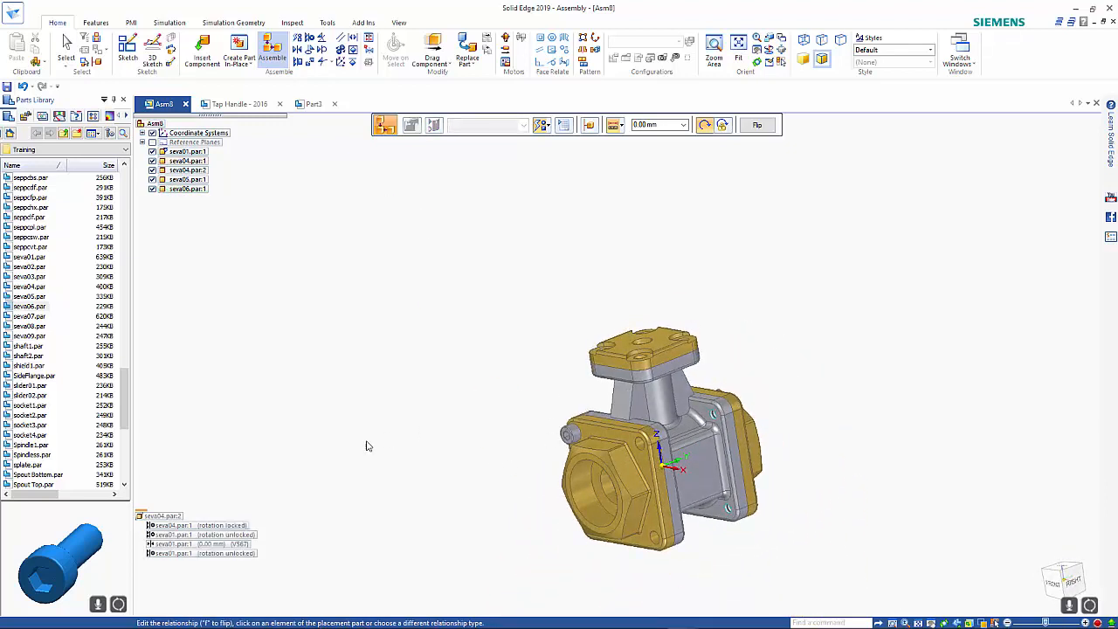
pyautogui.press('Escape')
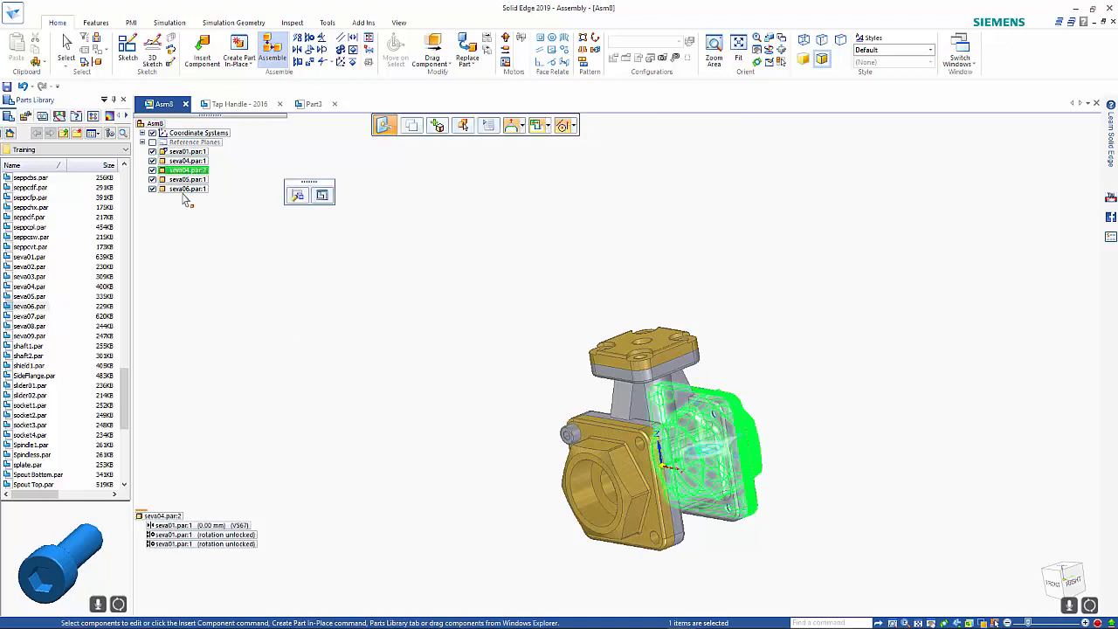
pyautogui.click(181, 191)
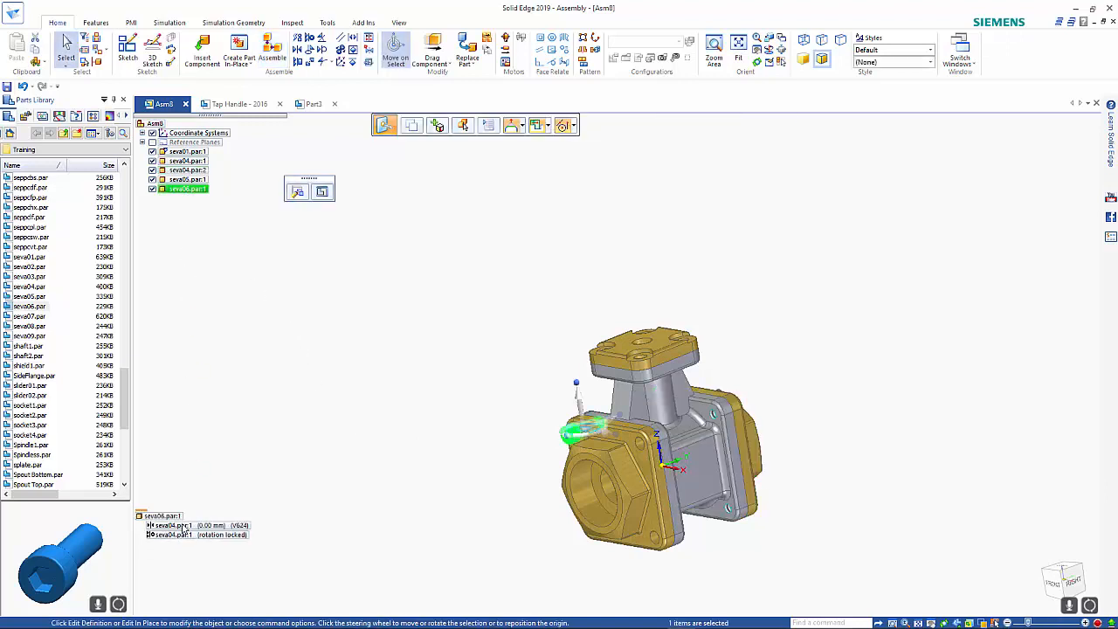